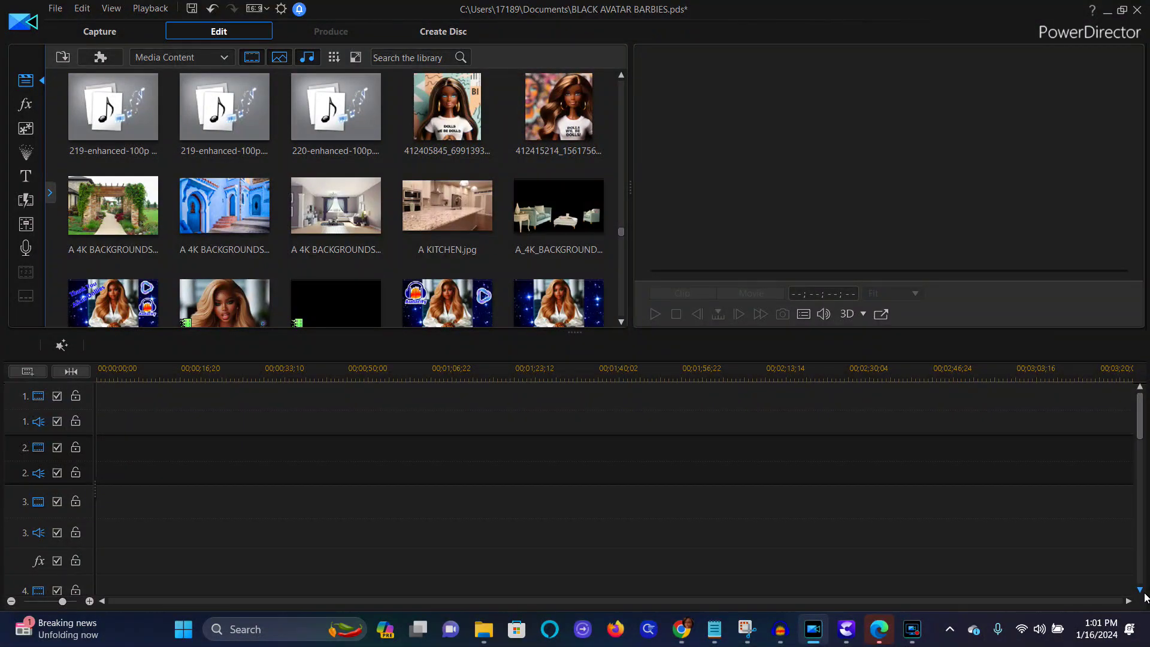
# Place the blue building 4K background image on video track 2 and stretch it horizontally to fill the whole frame width
pyautogui.click(245, 214)
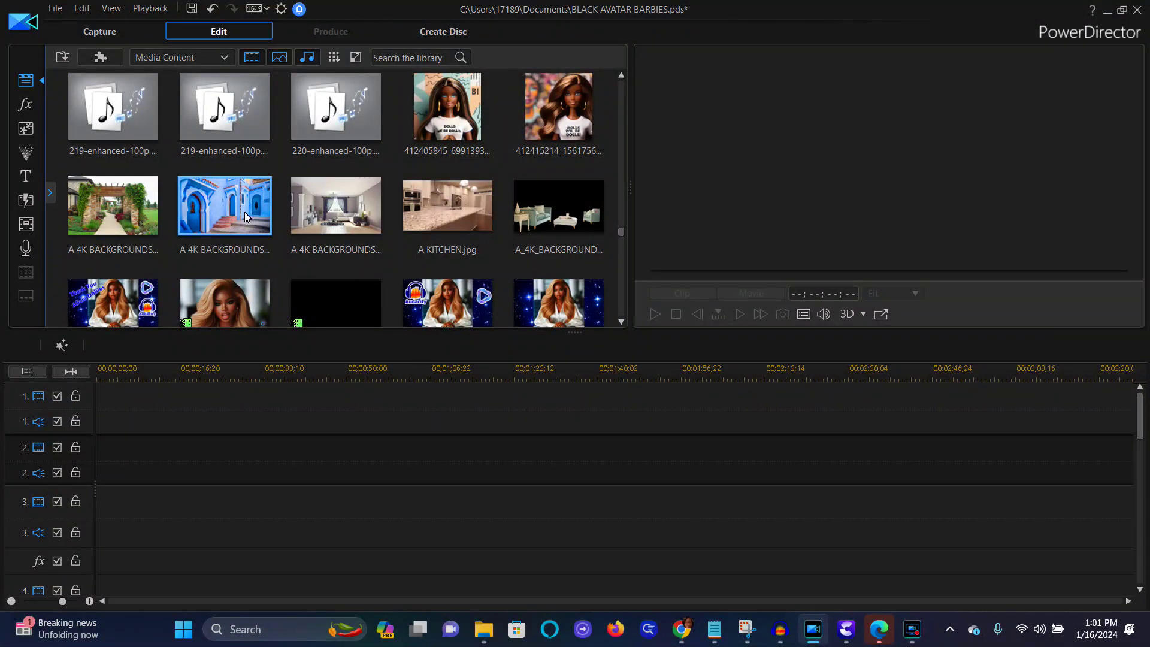
pyautogui.click(244, 213)
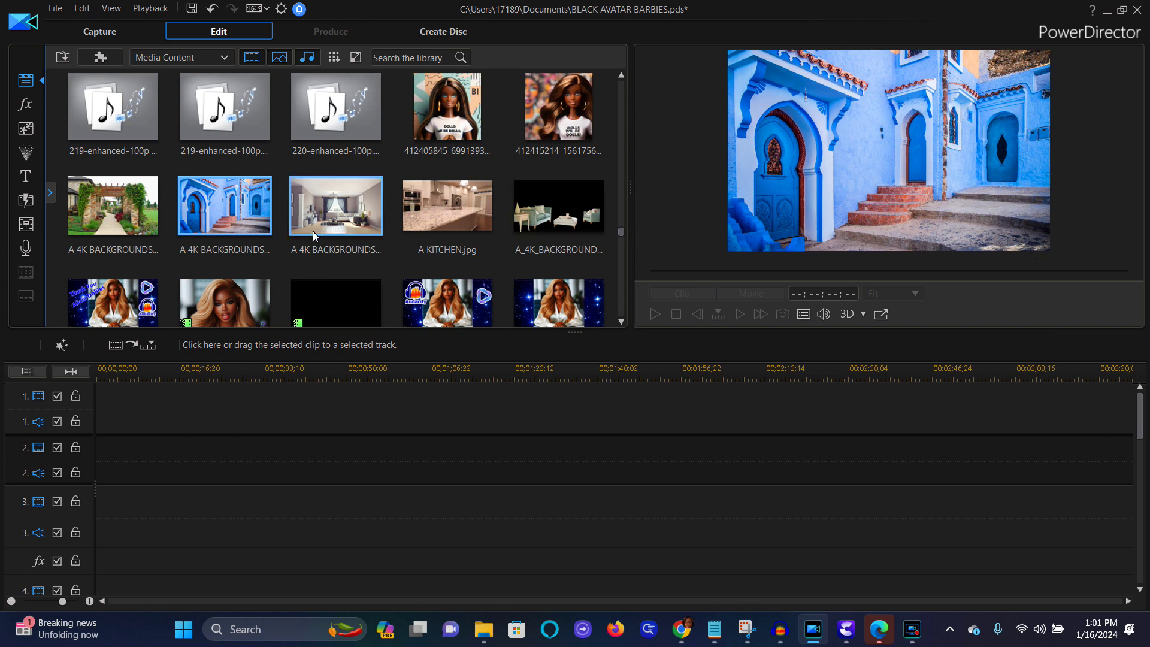
pyautogui.moveTo(243, 205); pyautogui.dragTo(332, 456)
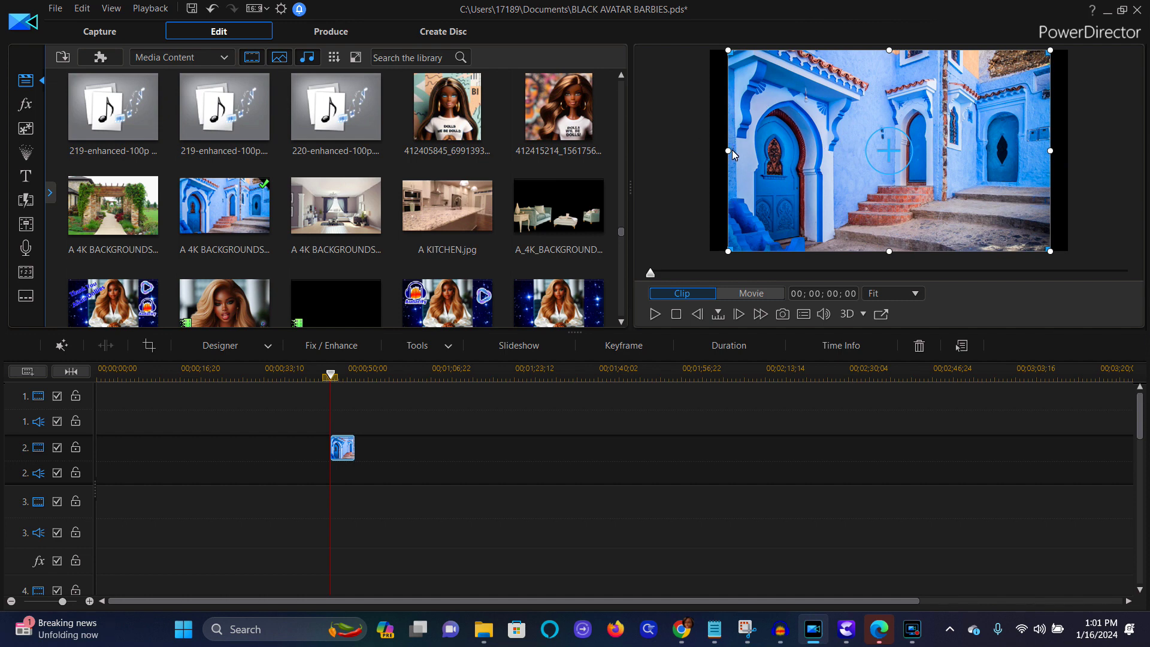
pyautogui.moveTo(729, 154); pyautogui.dragTo(710, 150)
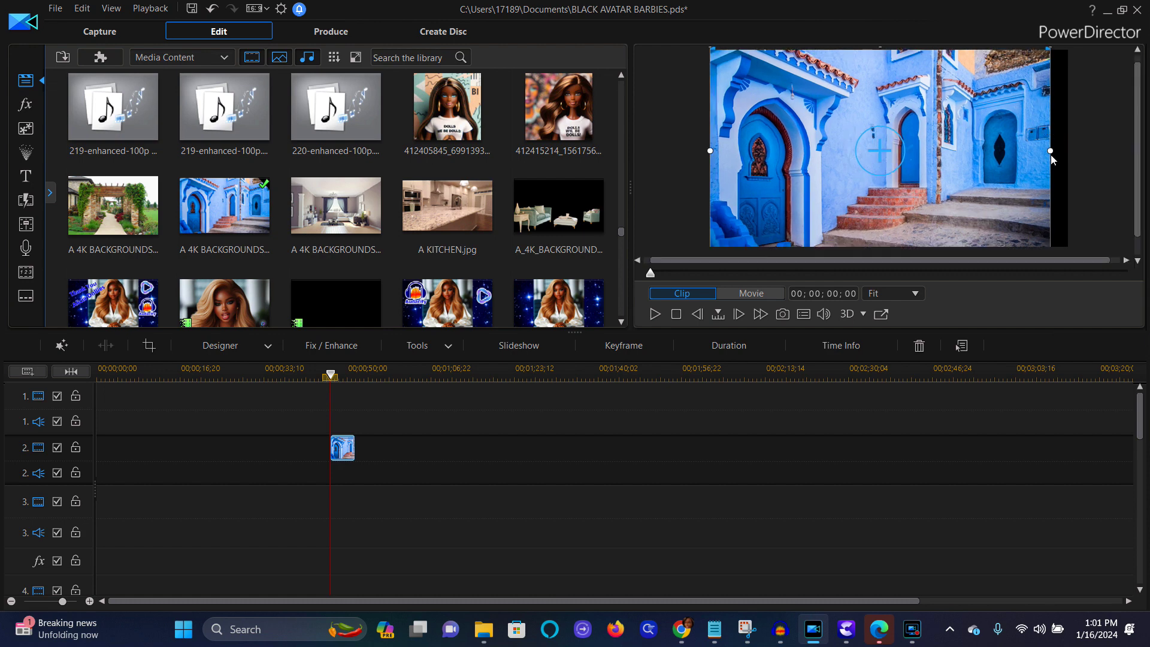
pyautogui.moveTo(1051, 151); pyautogui.dragTo(1069, 152)
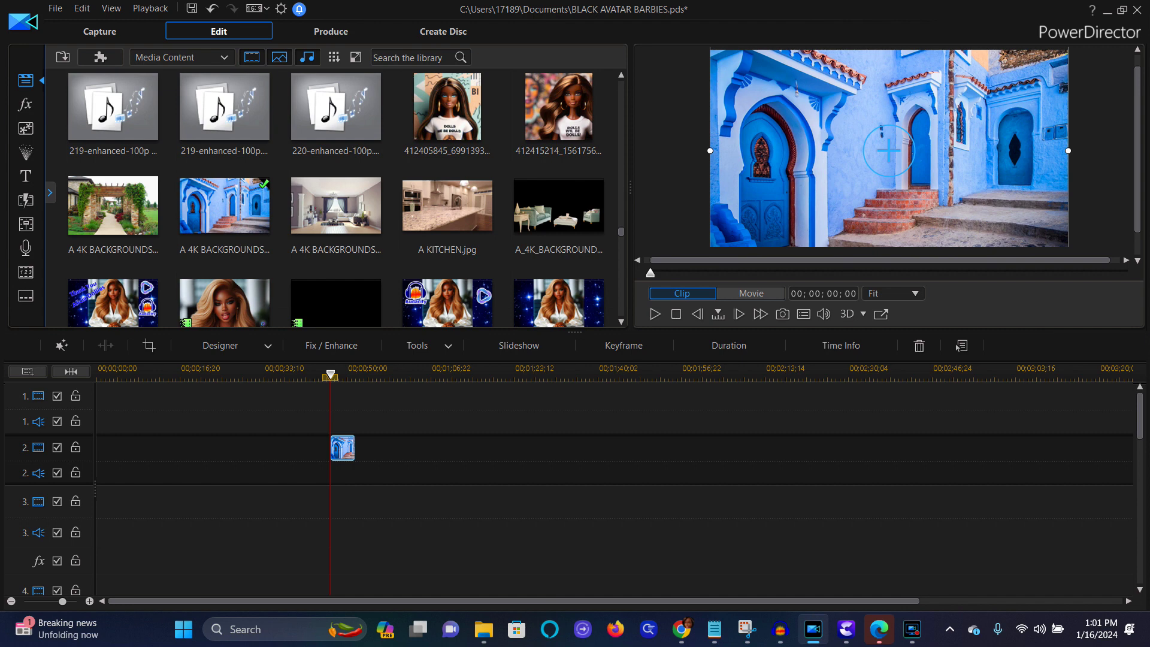
# Check the stretched blue building background at full screen and return to browsing the media library
pyautogui.click(808, 131)
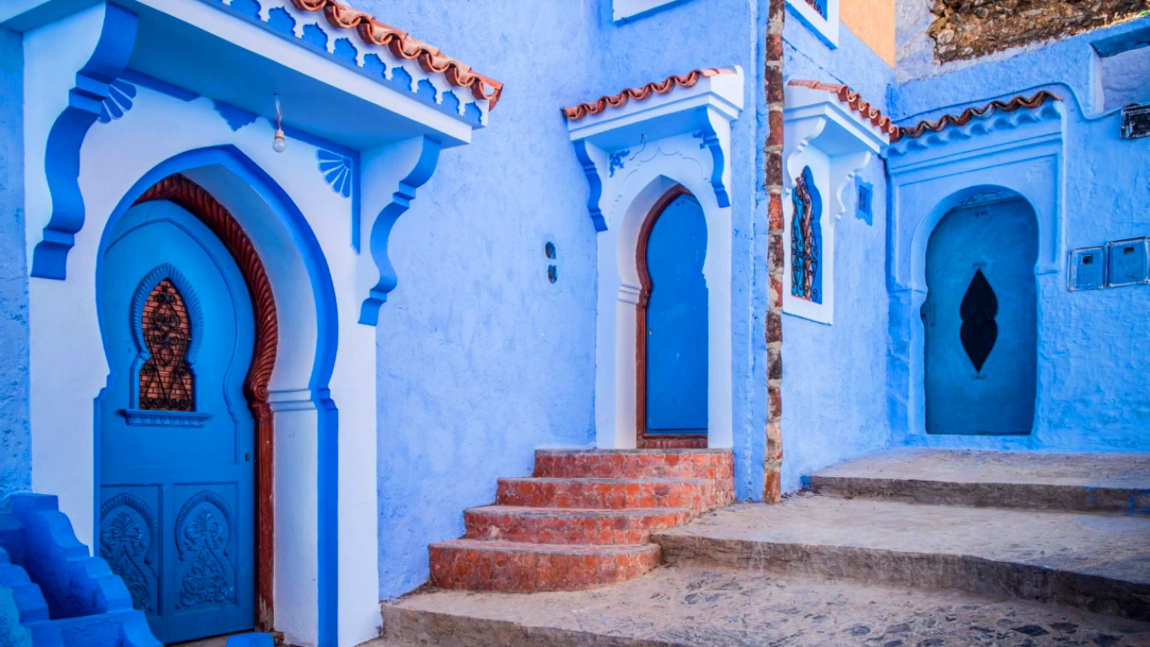
pyautogui.moveTo(842, 602)
pyautogui.click(772, 624)
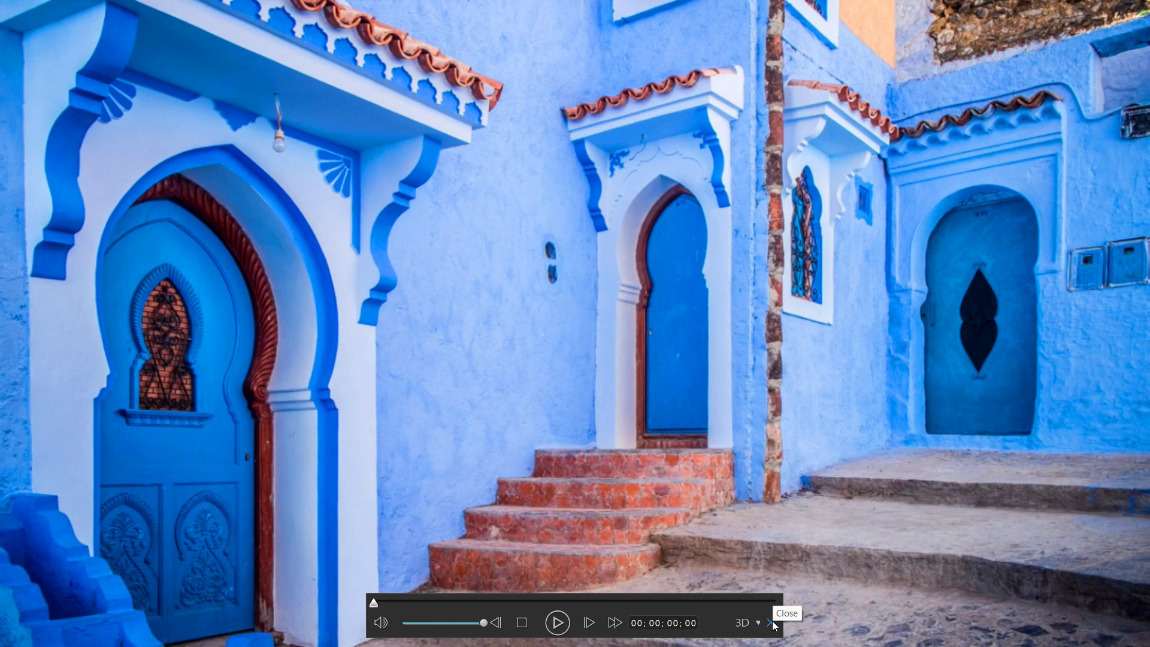
pyautogui.click(771, 622)
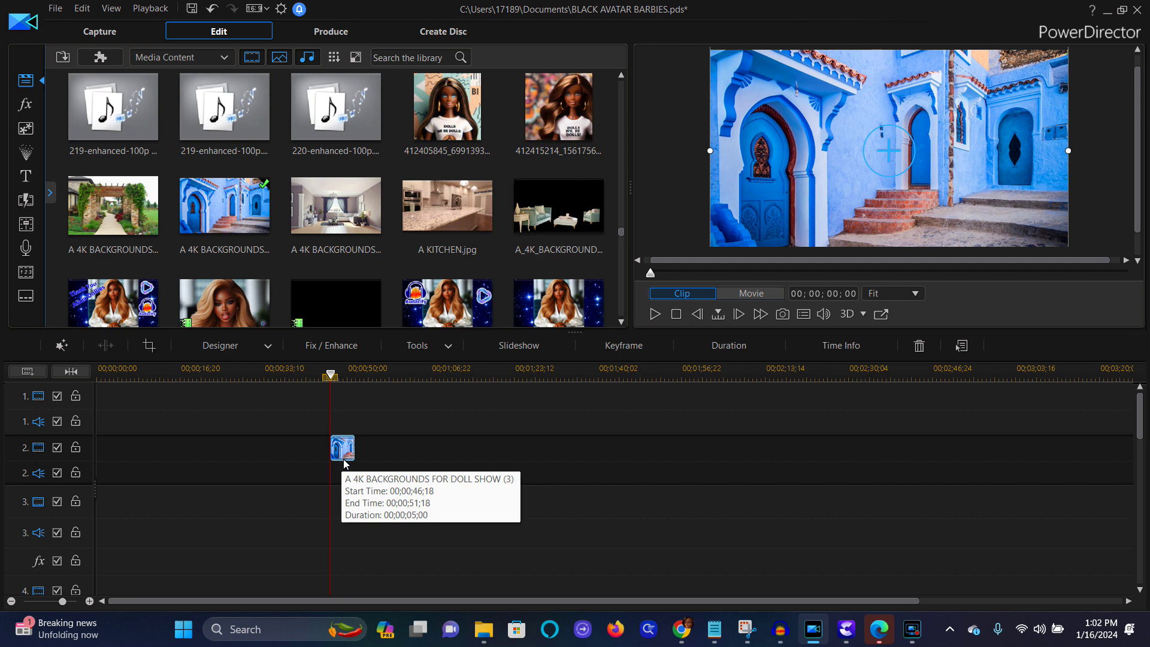
pyautogui.moveTo(618, 232); pyautogui.dragTo(626, 243)
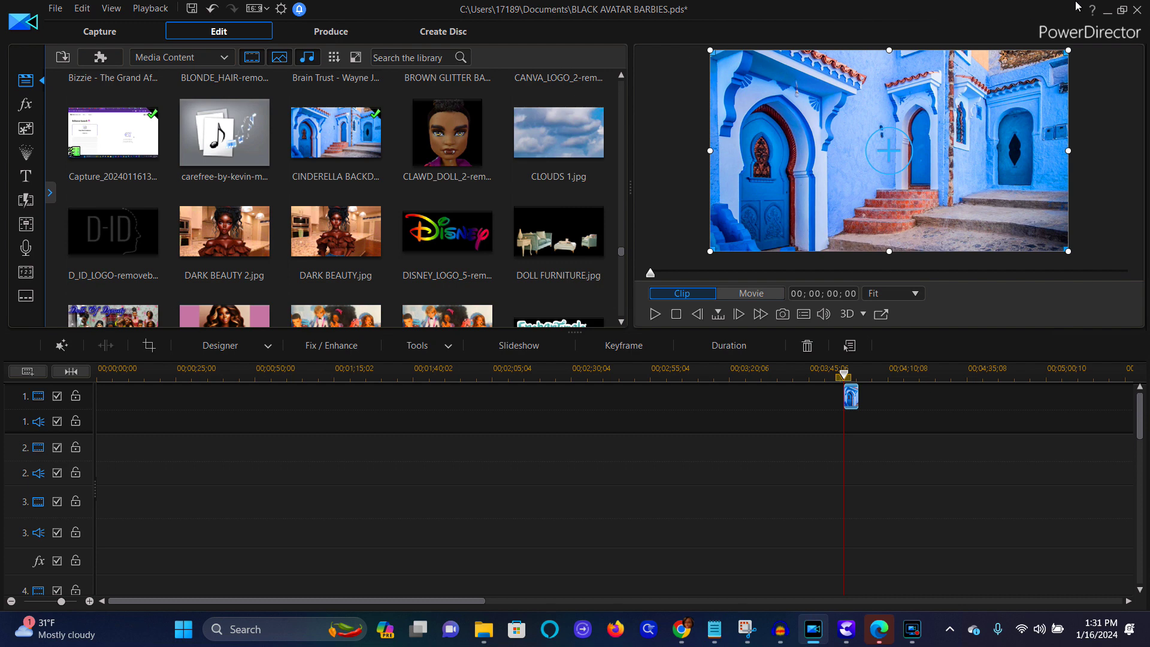
# Deselect the background clip on track 1 and check the movie preview at full screen
pyautogui.click(944, 453)
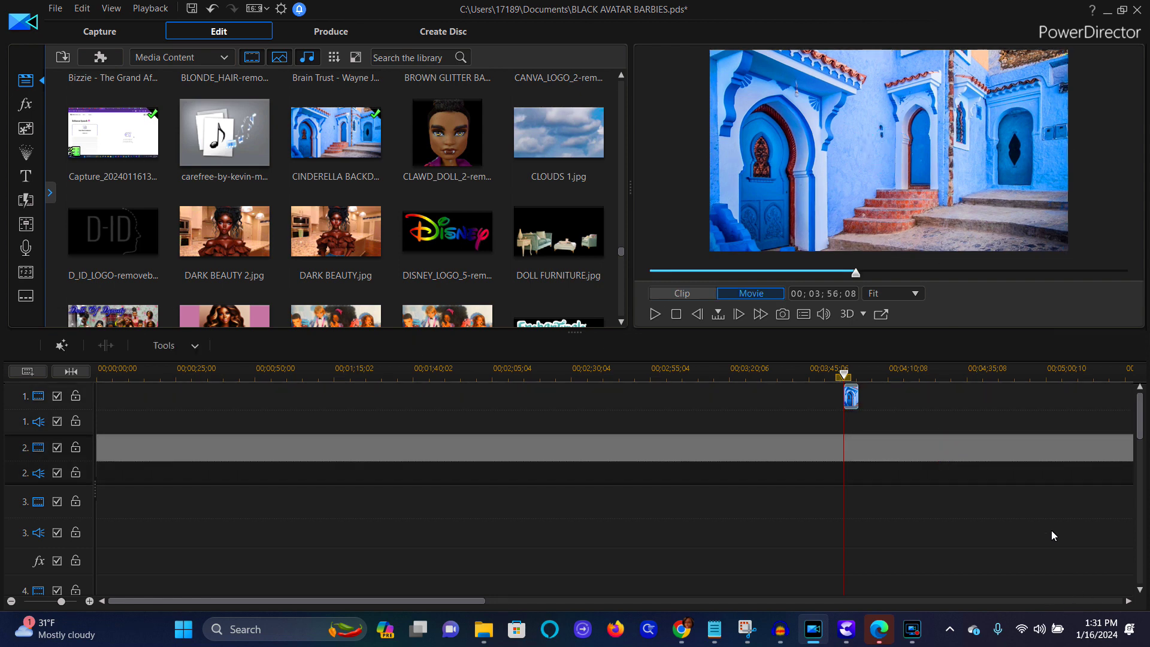
pyautogui.click(976, 573)
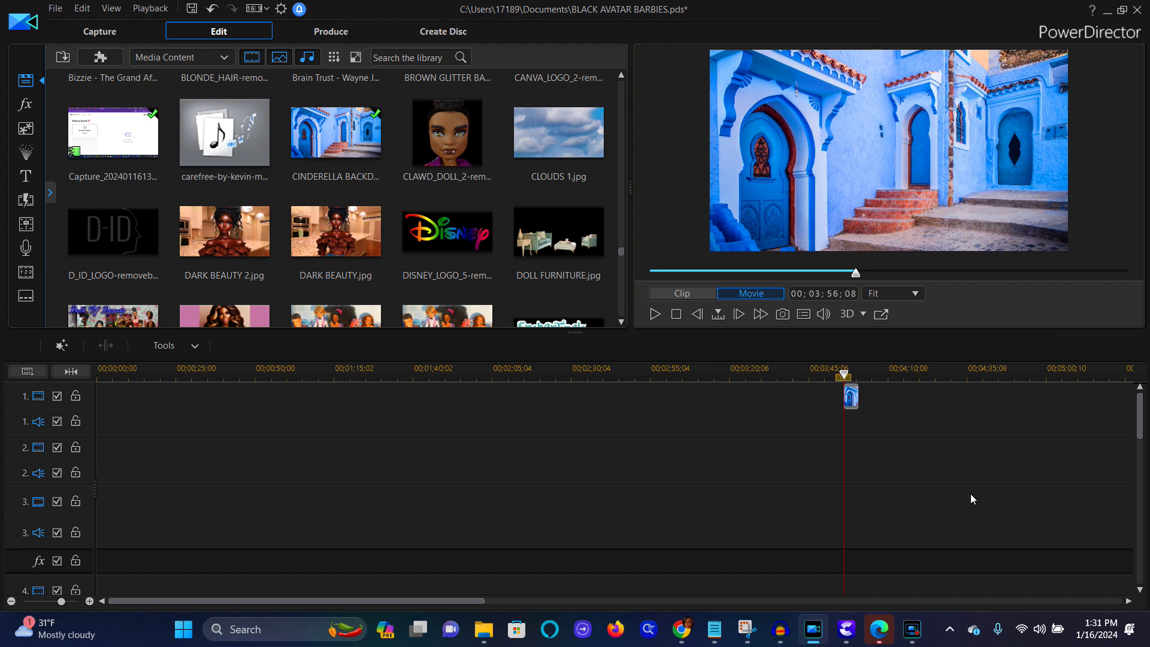
pyautogui.doubleClick(909, 146)
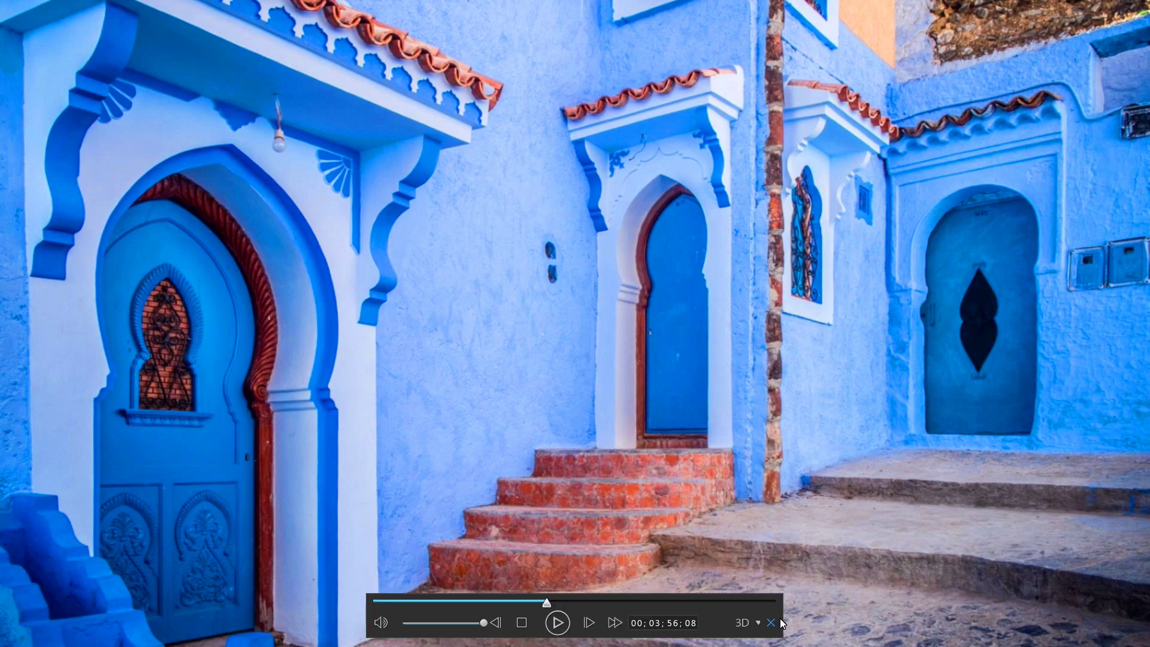
pyautogui.click(771, 622)
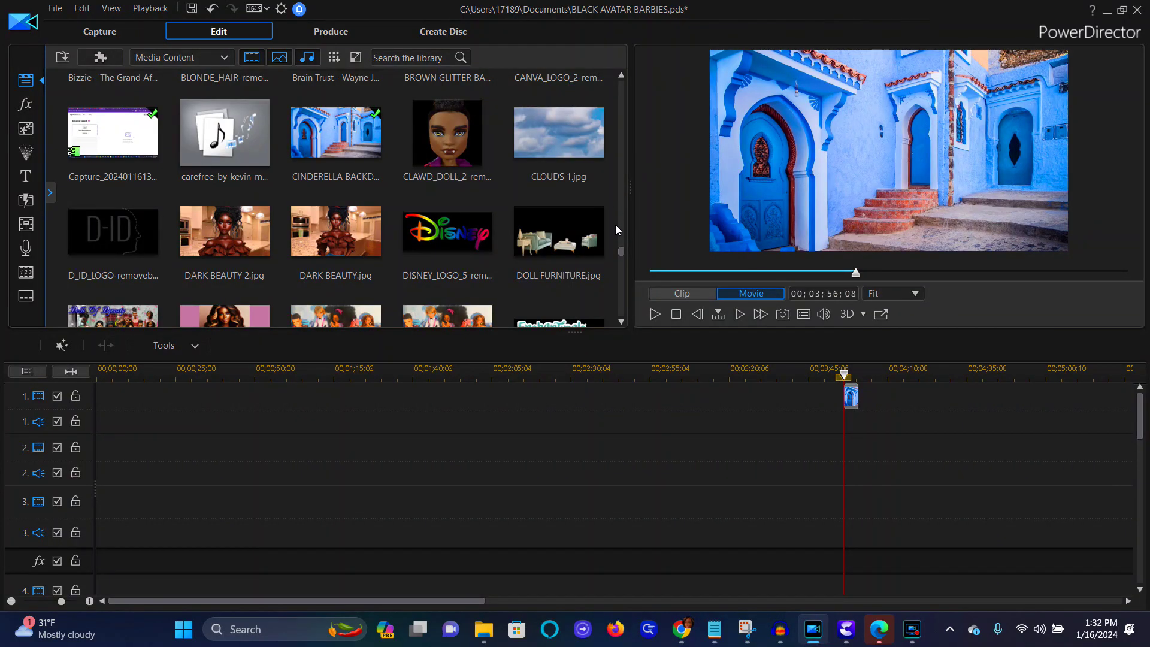
# Preview the doll photos IMG_6842, IMG_6843, IMG_6844 and IMG_6846 from the library, and compare them with the background clip
pyautogui.moveTo(623, 254); pyautogui.dragTo(626, 265)
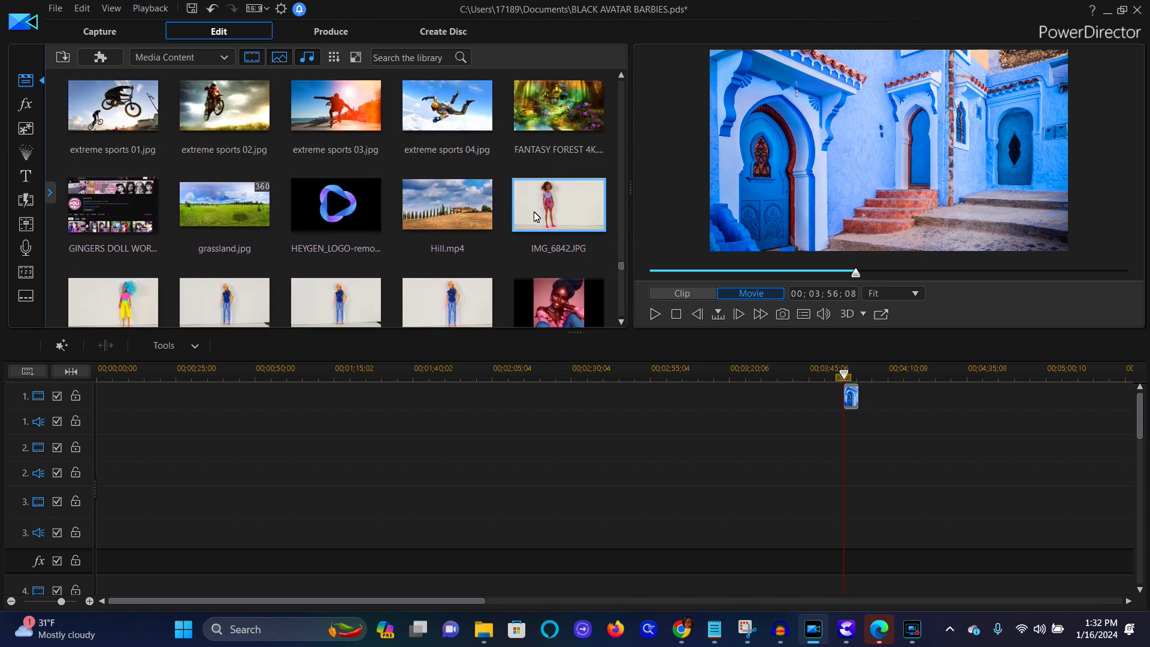
pyautogui.click(570, 219)
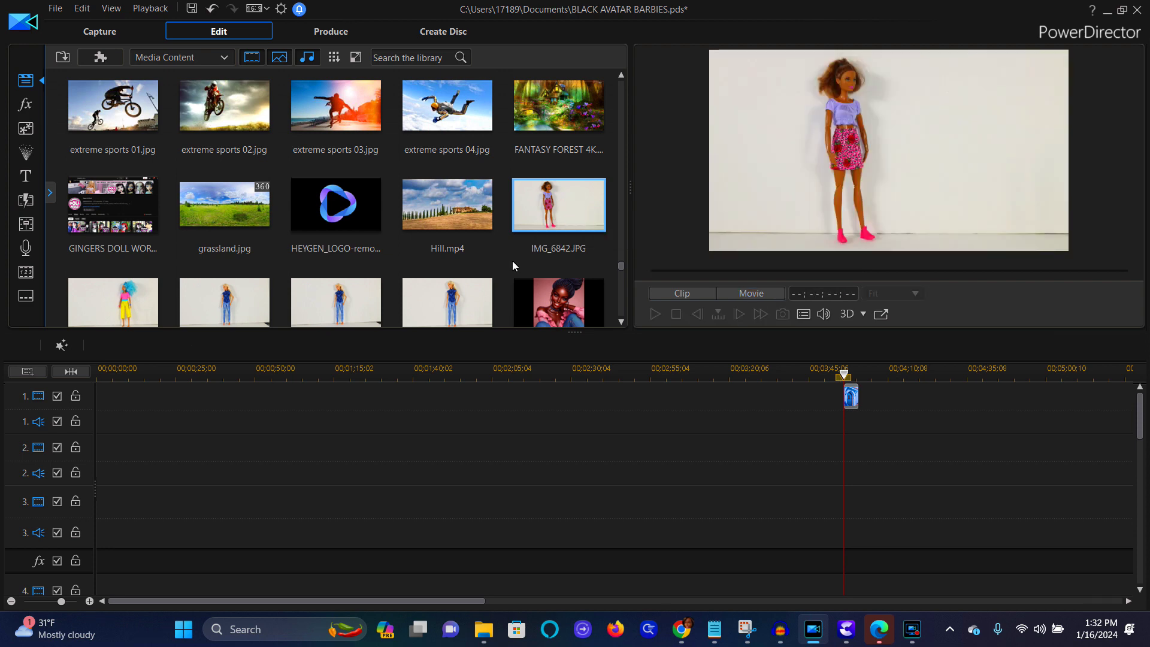
pyautogui.click(135, 303)
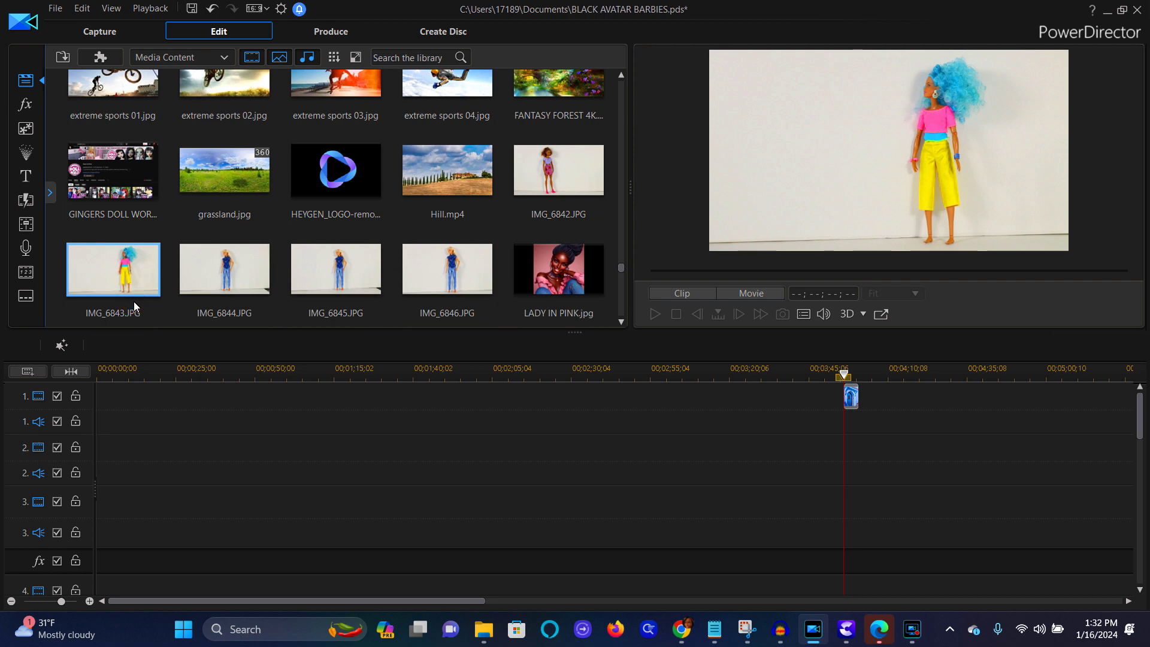
pyautogui.click(240, 276)
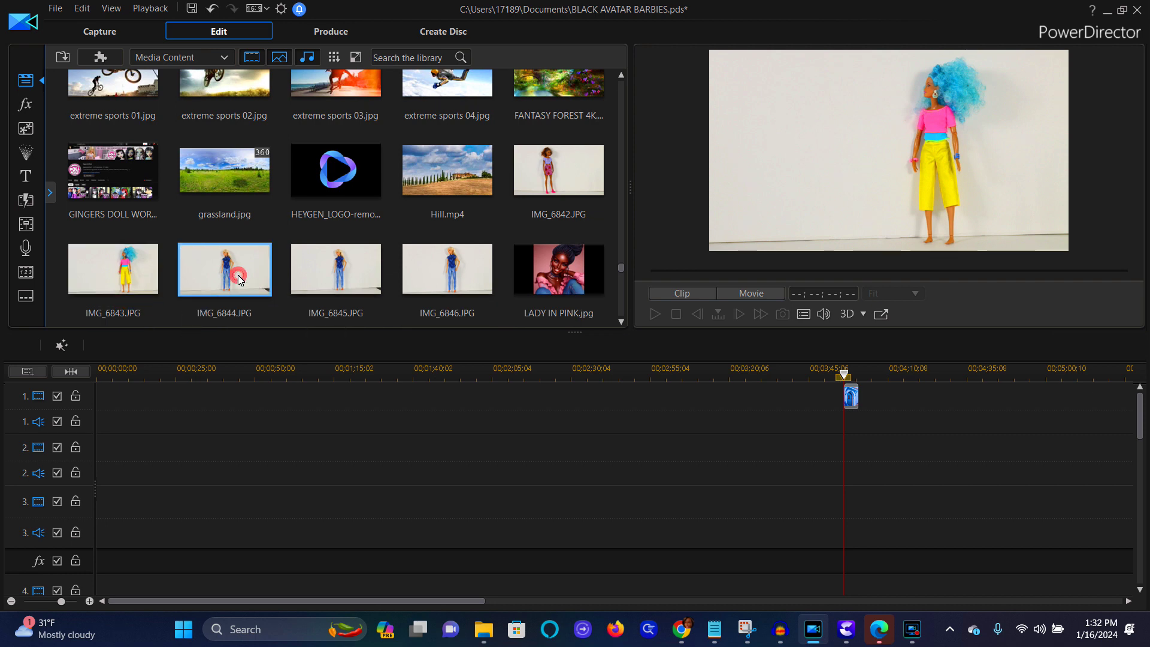
pyautogui.click(491, 267)
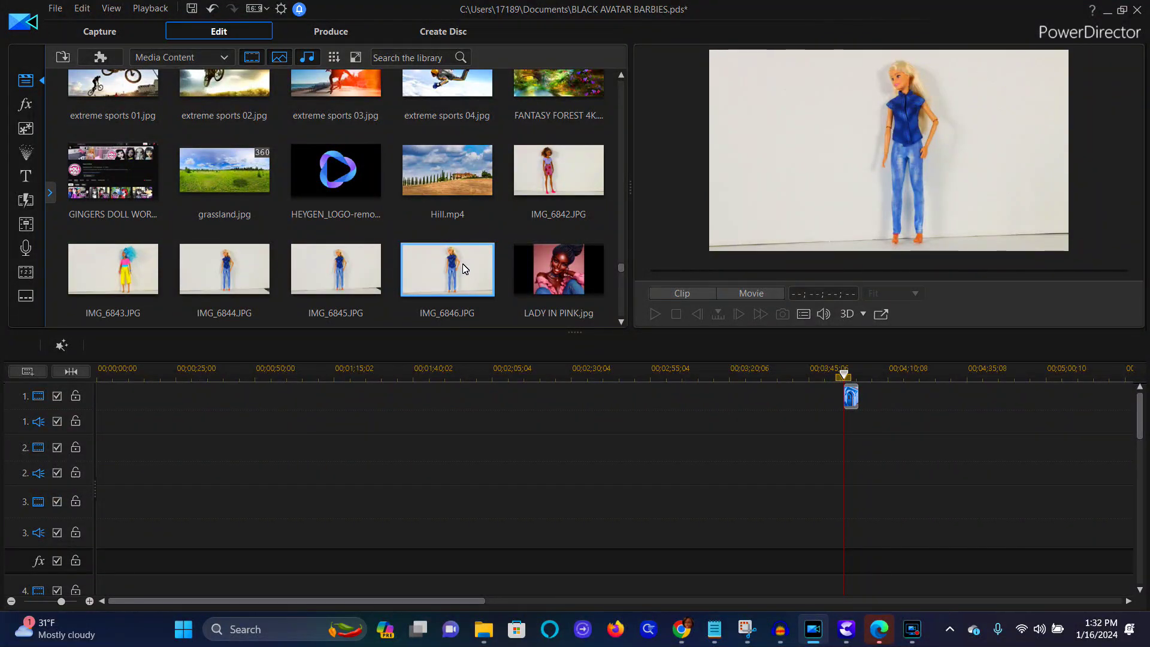
pyautogui.click(850, 394)
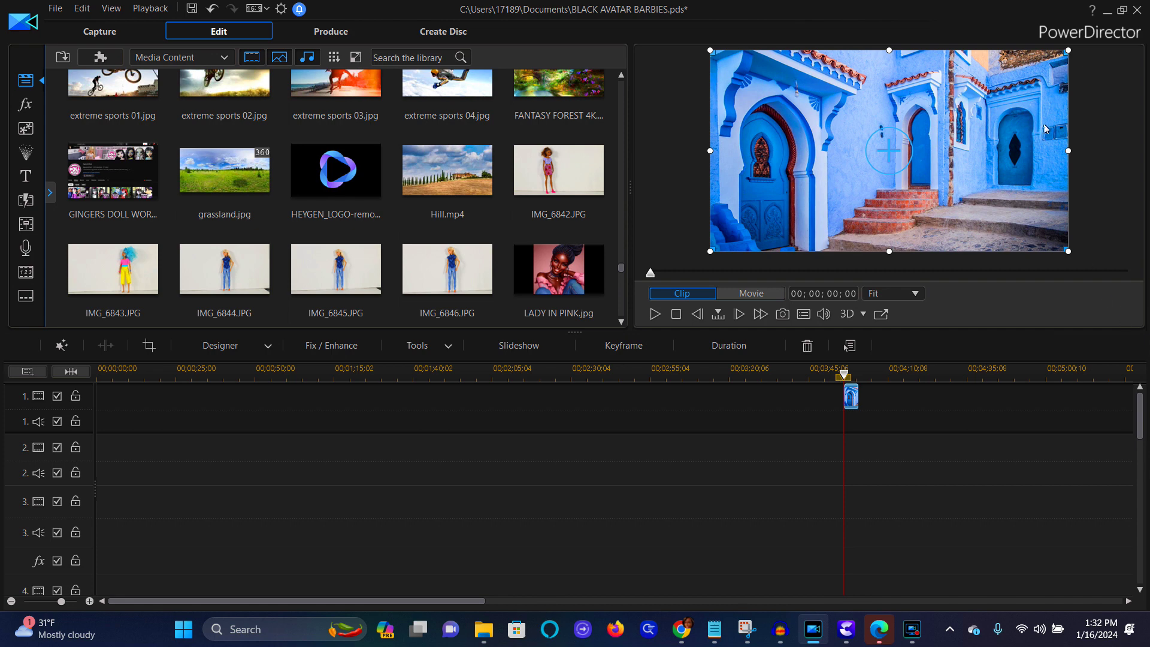
pyautogui.doubleClick(905, 165)
# Add the doll photo IMG_6846 to the timeline and place it on video track 2 directly beneath the background clip
pyautogui.click(458, 267)
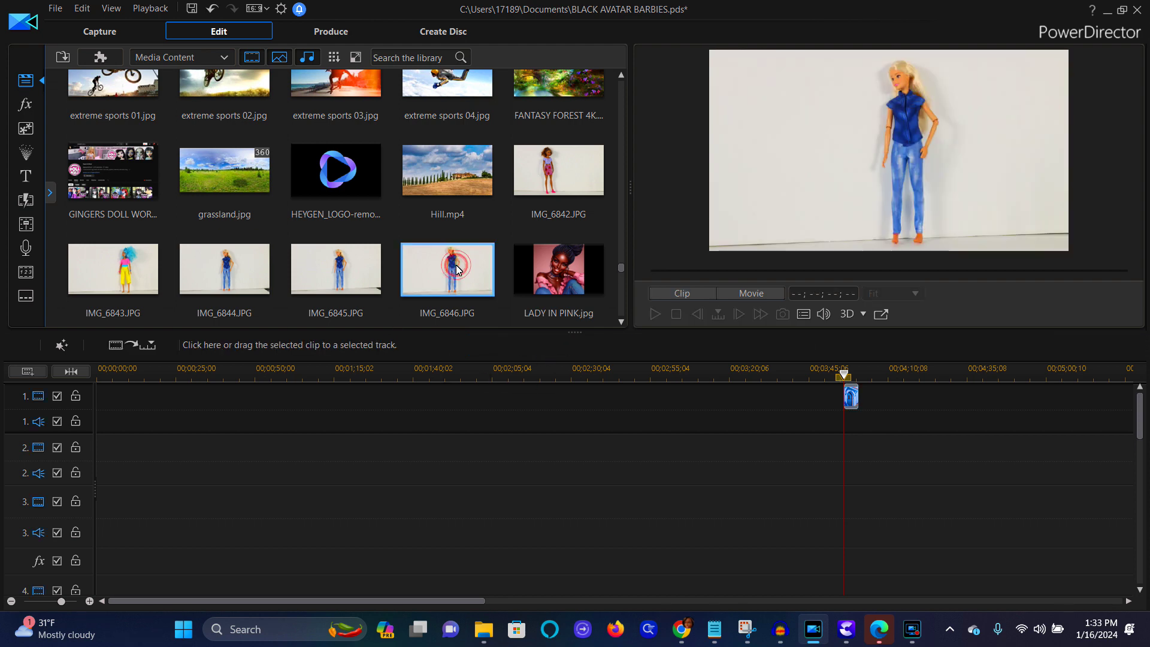
pyautogui.moveTo(457, 268); pyautogui.dragTo(471, 429)
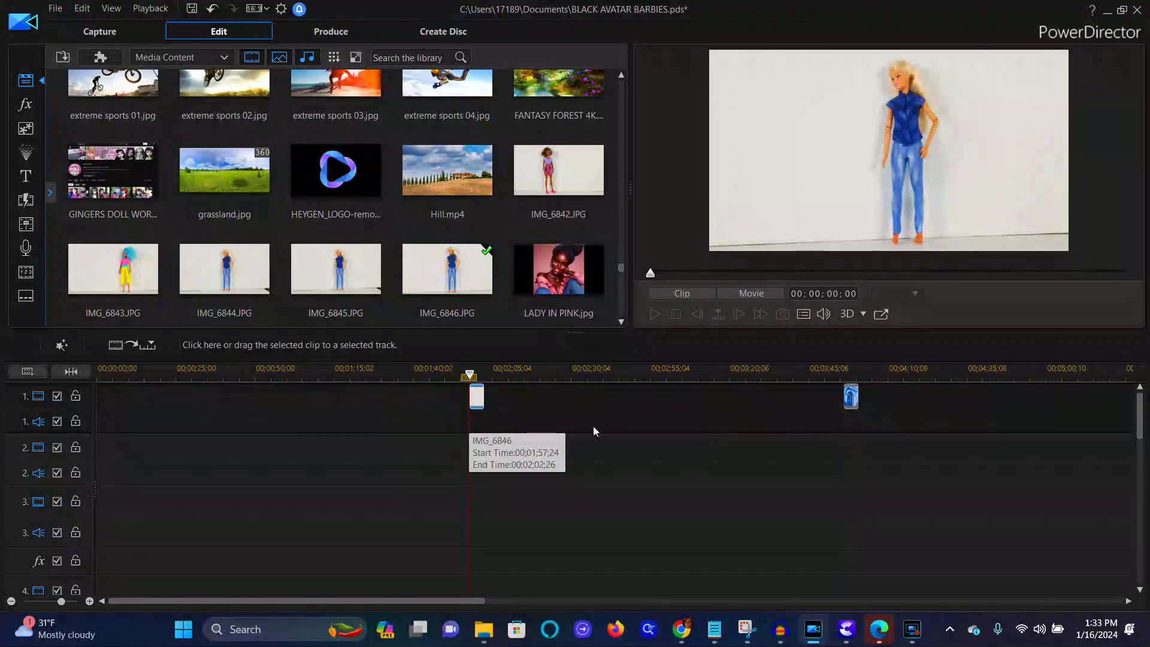
pyautogui.moveTo(478, 403); pyautogui.dragTo(853, 463)
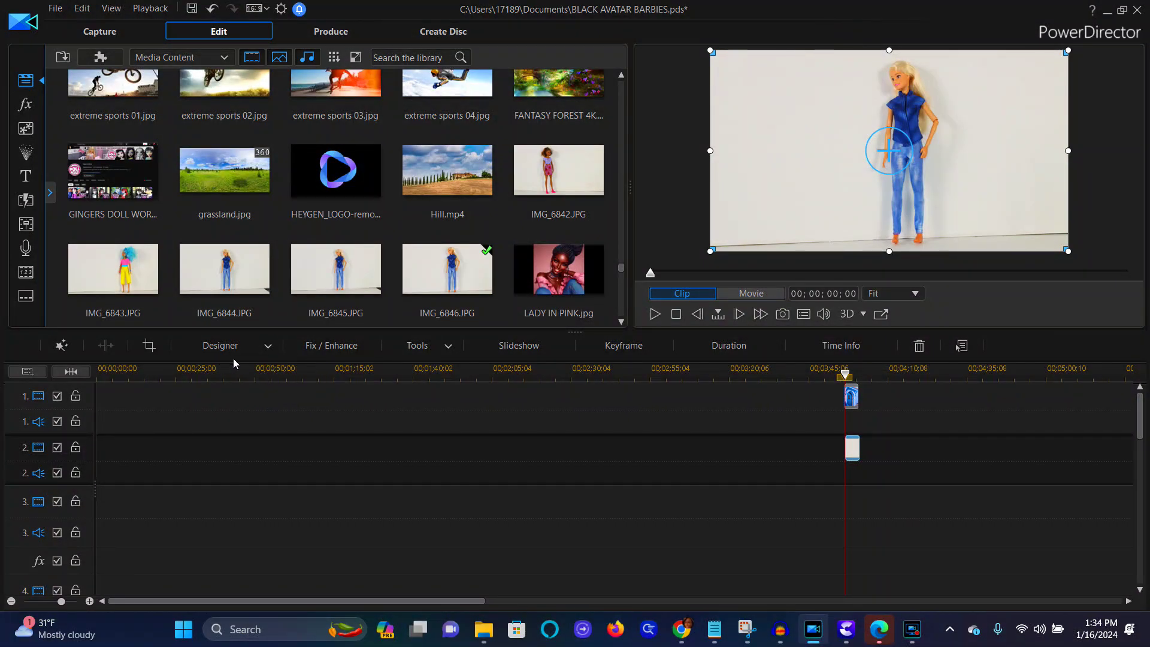
# Open IMG_6846 in the PiP Designer, enable Chroma Key and sample the off-white wall as the color to remove
pyautogui.click(268, 347)
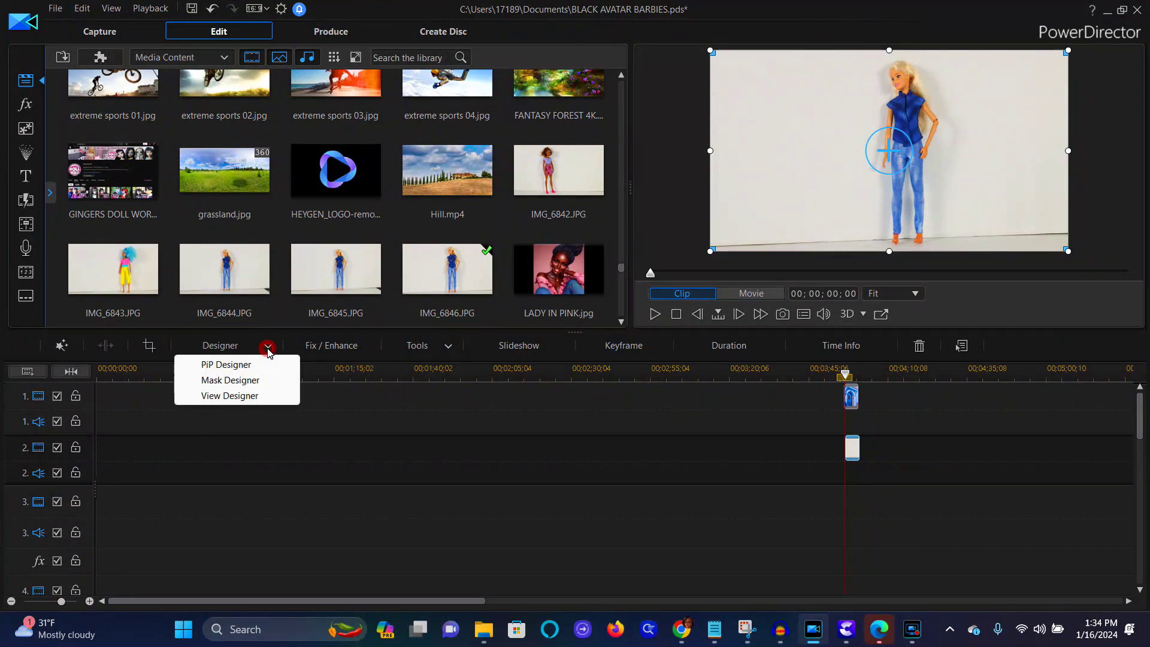
pyautogui.click(232, 367)
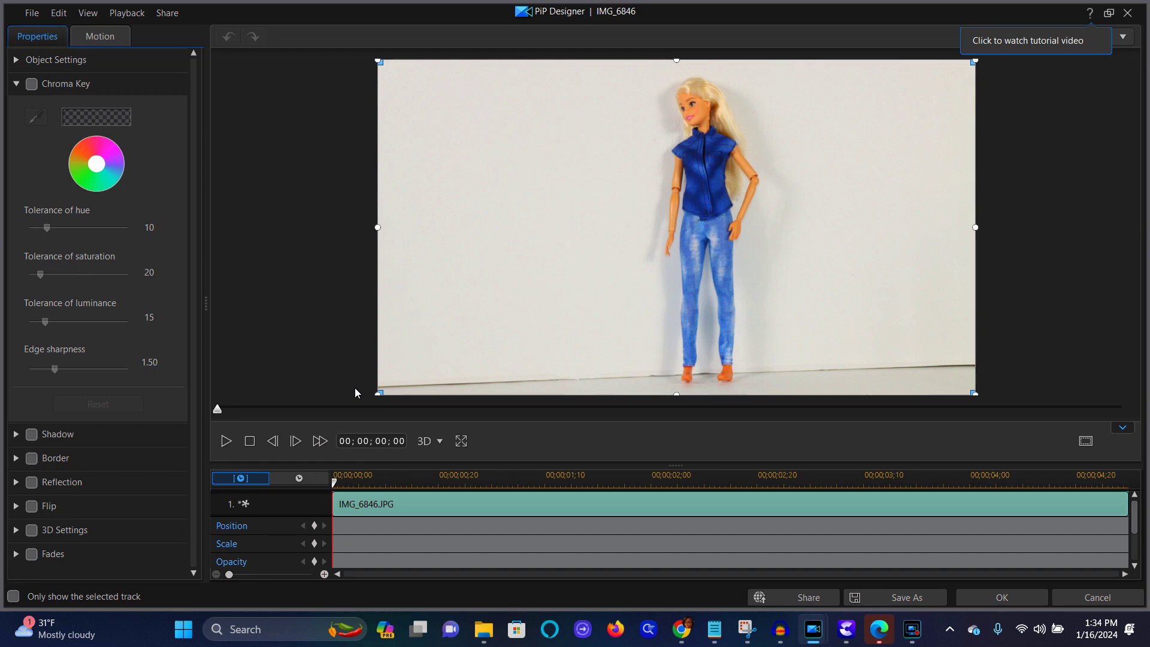
pyautogui.click(32, 84)
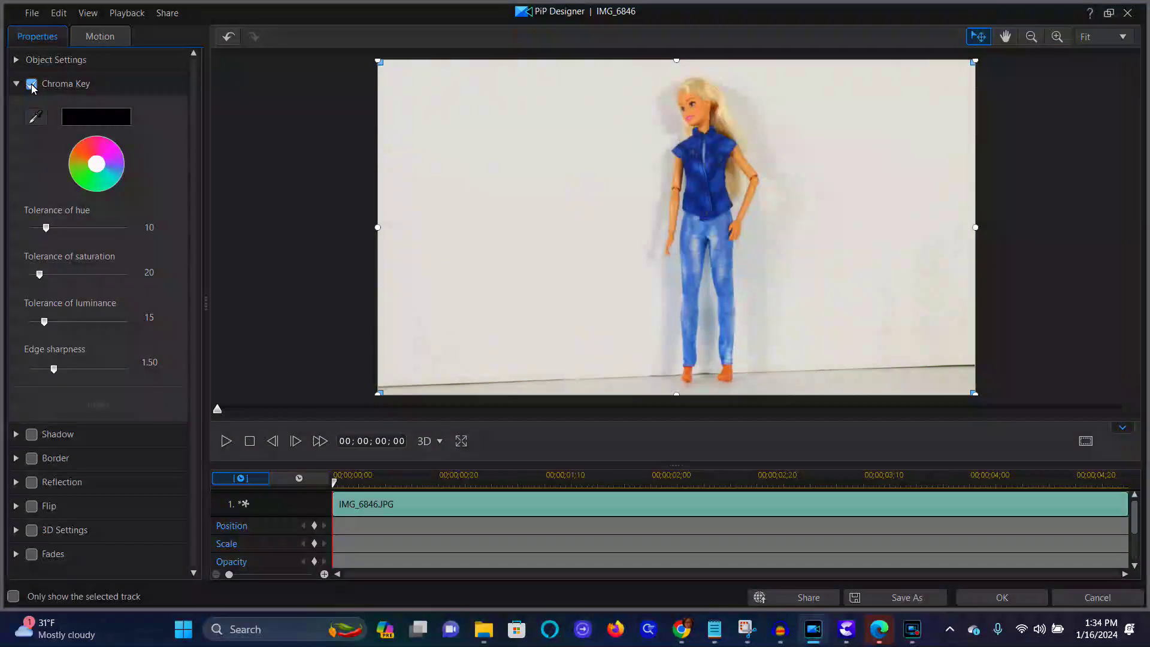
pyautogui.click(35, 123)
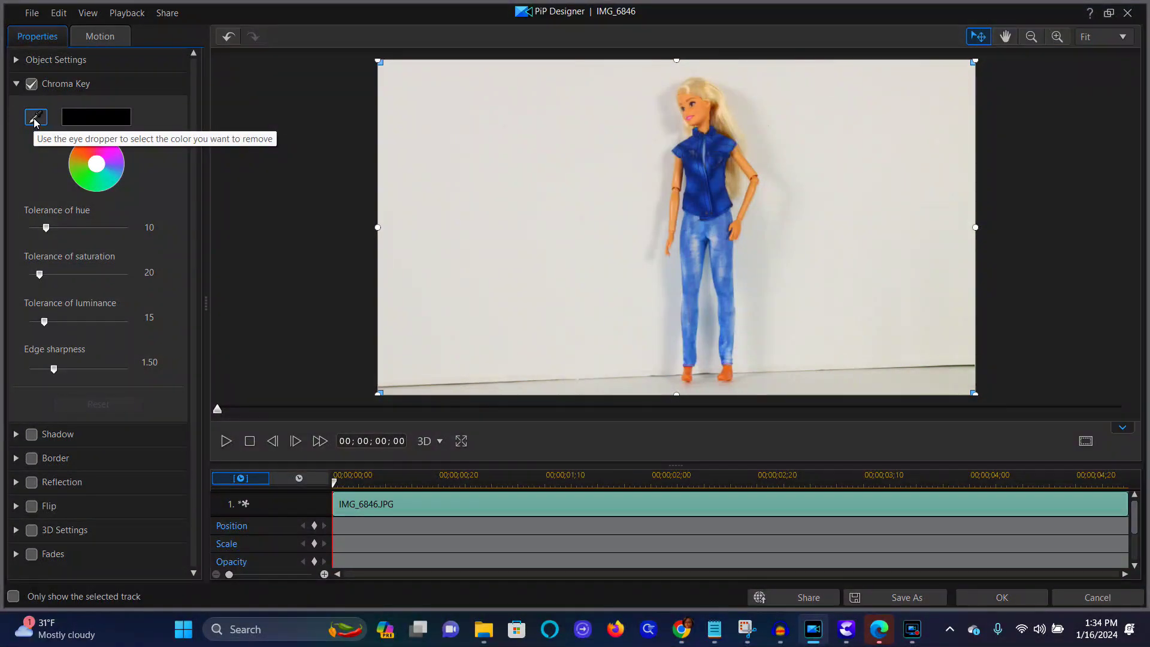
pyautogui.click(35, 119)
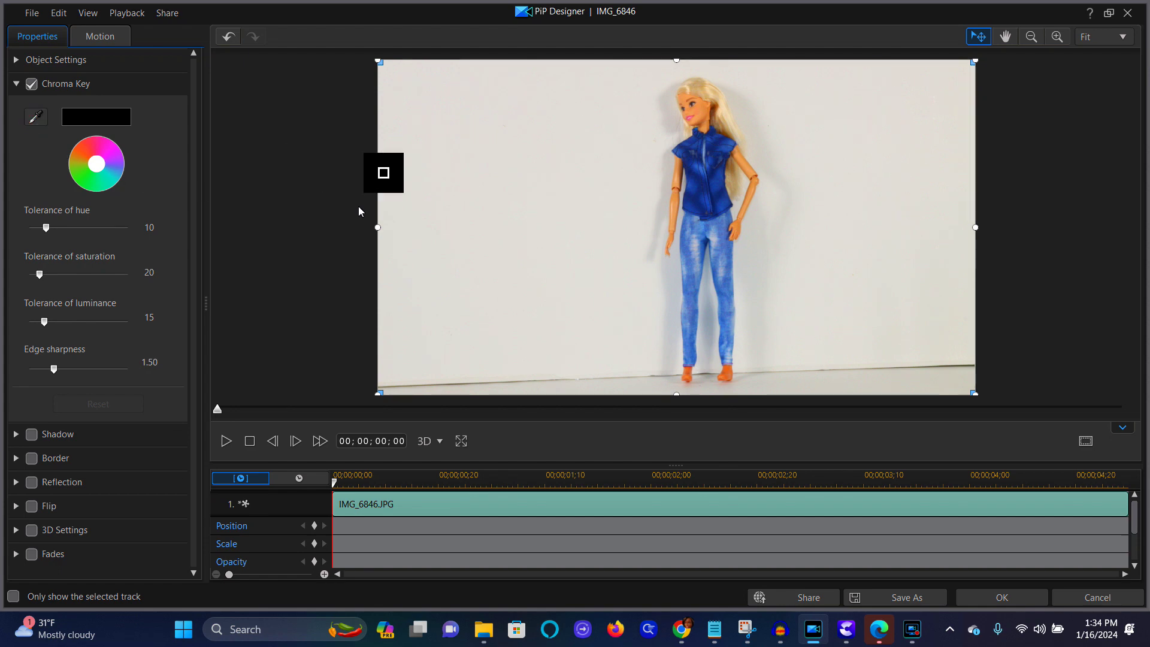
pyautogui.click(518, 188)
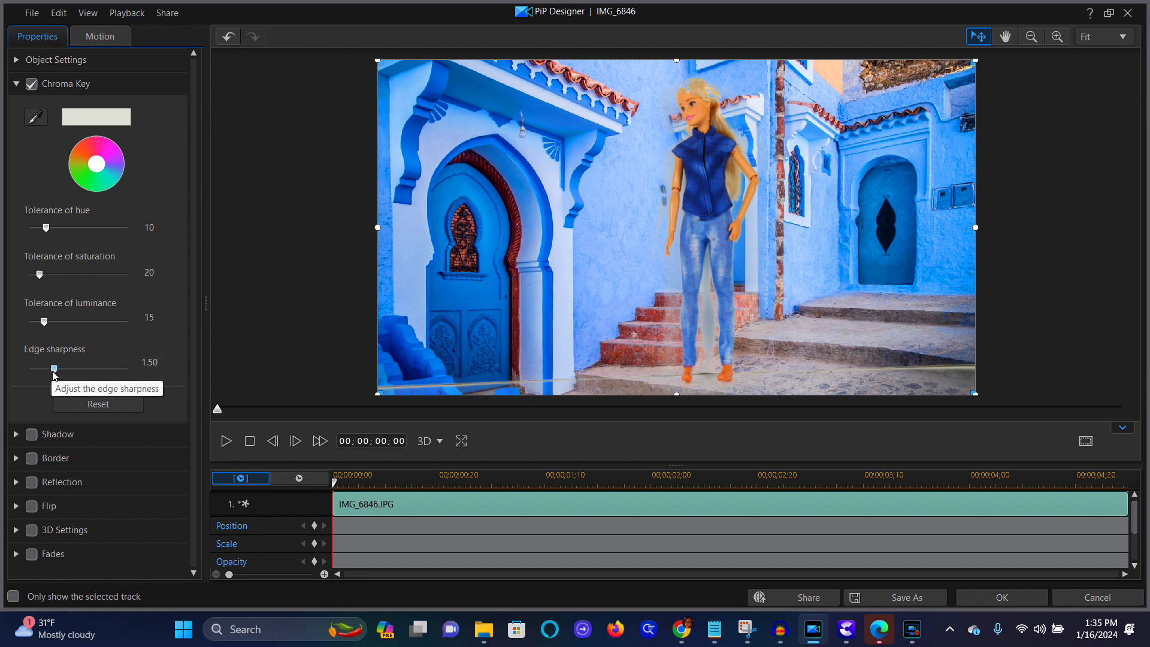
# Try the Chroma Key edge sharpness at its minimum and set it to 6.00
pyautogui.moveTo(53, 372); pyautogui.dragTo(27, 377)
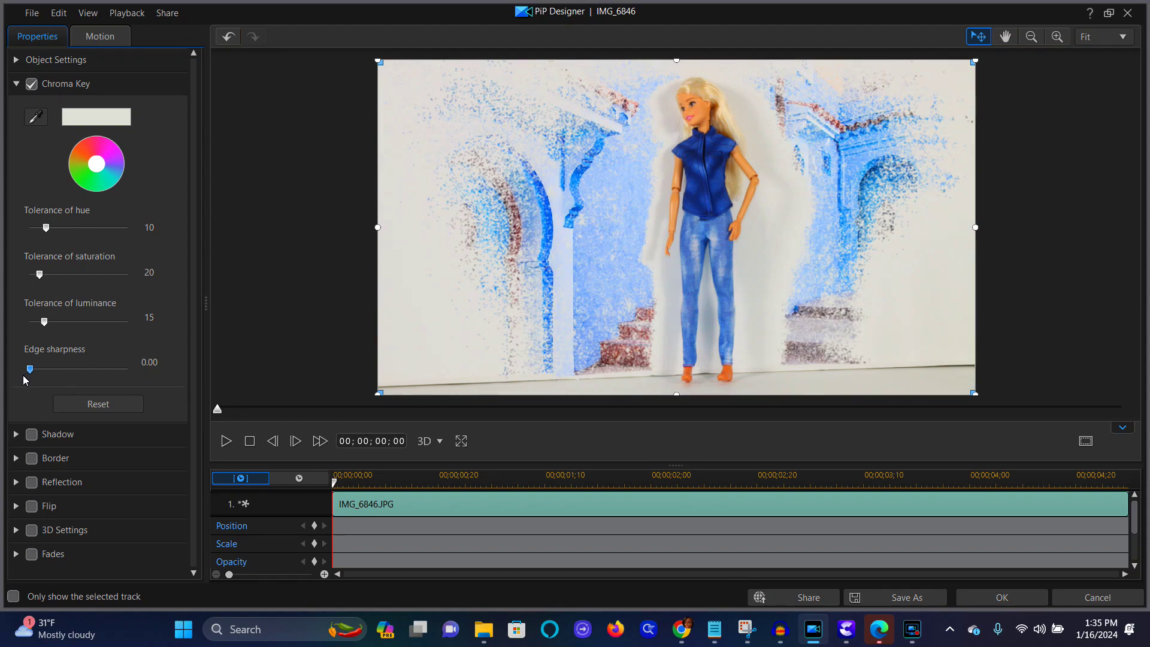
pyautogui.moveTo(25, 379); pyautogui.dragTo(120, 352)
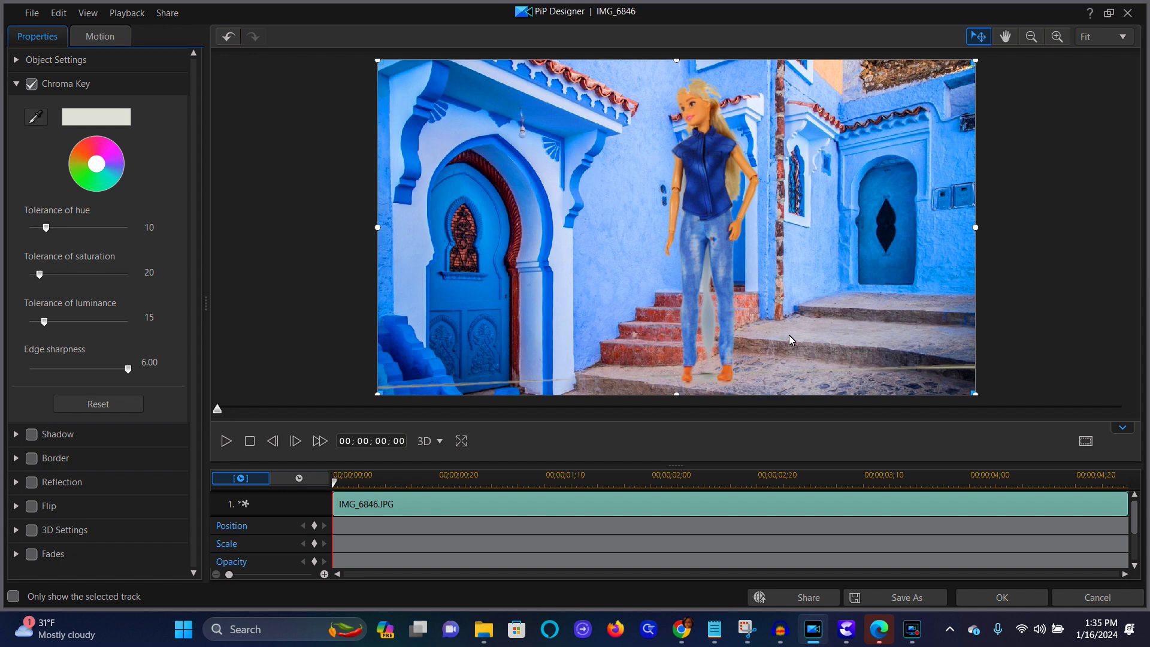
# Set the Chroma Key tolerance of luminance to 13 and the tolerance of saturation to 200
pyautogui.moveTo(46, 322); pyautogui.dragTo(31, 326)
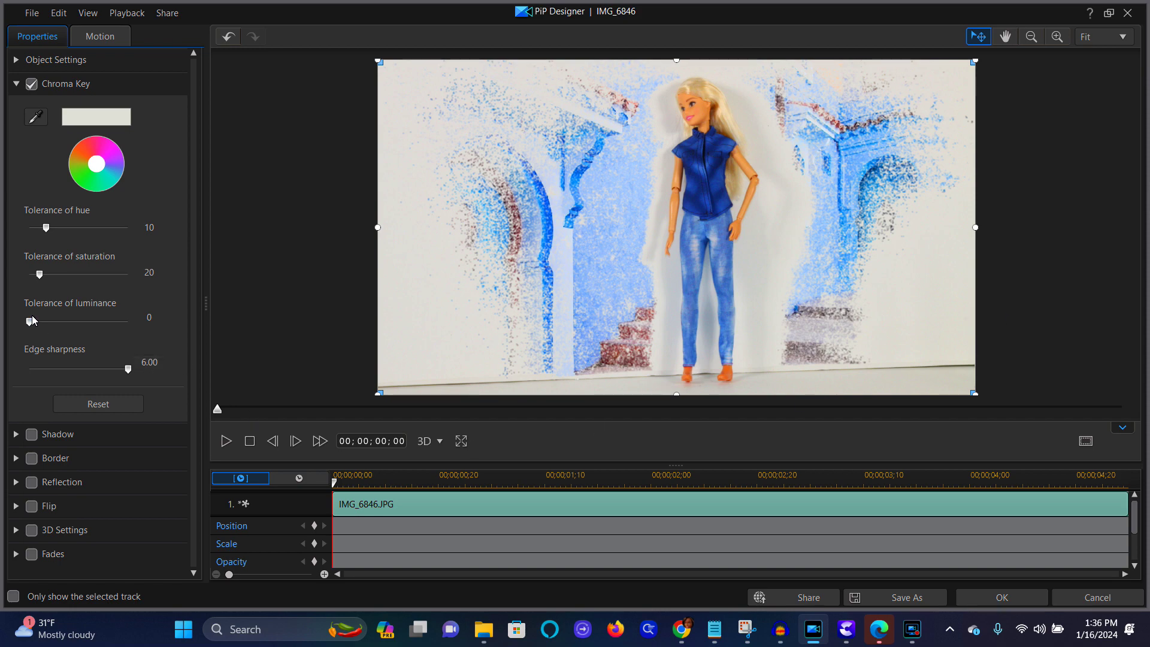
pyautogui.moveTo(29, 322); pyautogui.dragTo(42, 322)
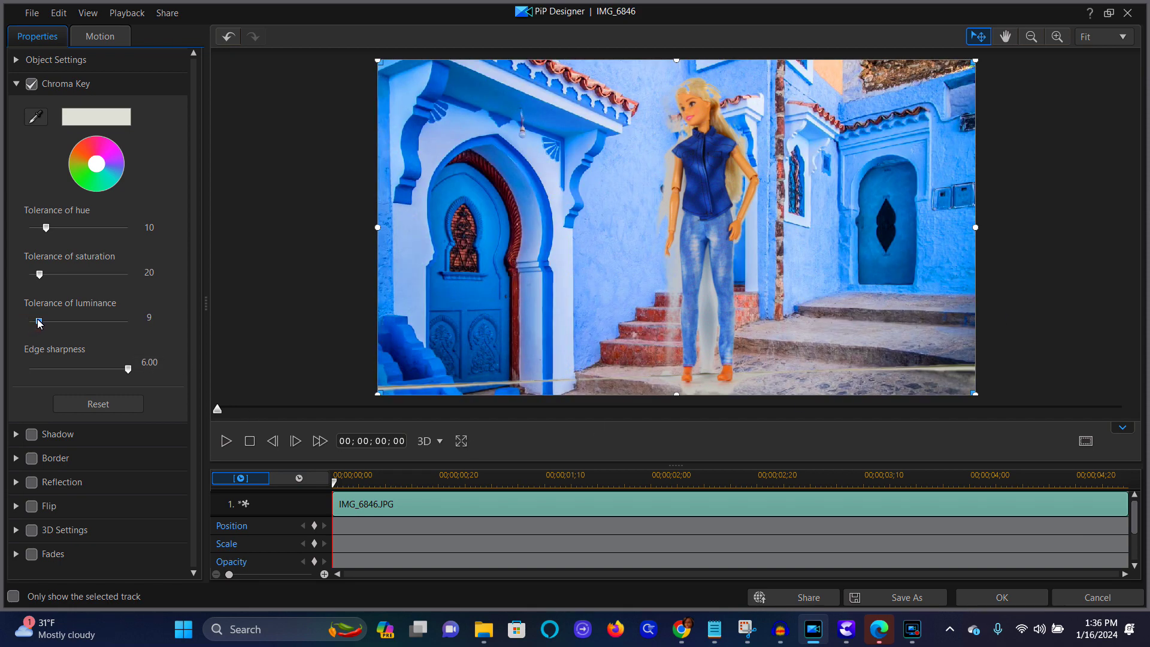
pyautogui.moveTo(42, 322); pyautogui.dragTo(43, 322)
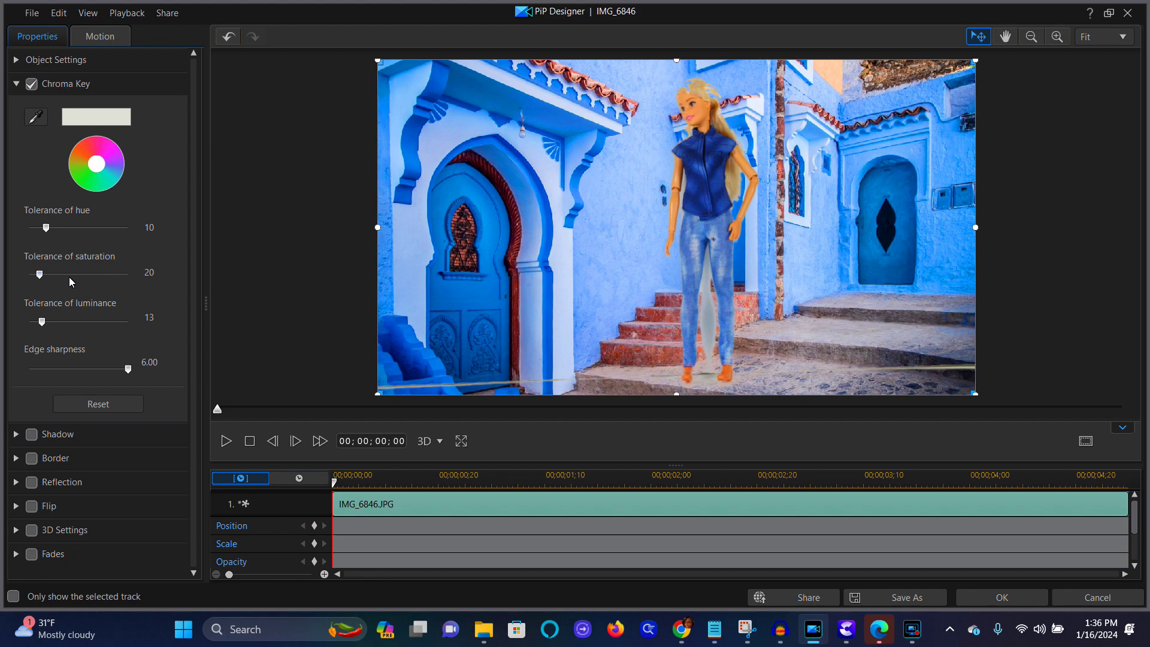
pyautogui.moveTo(39, 273); pyautogui.dragTo(25, 279)
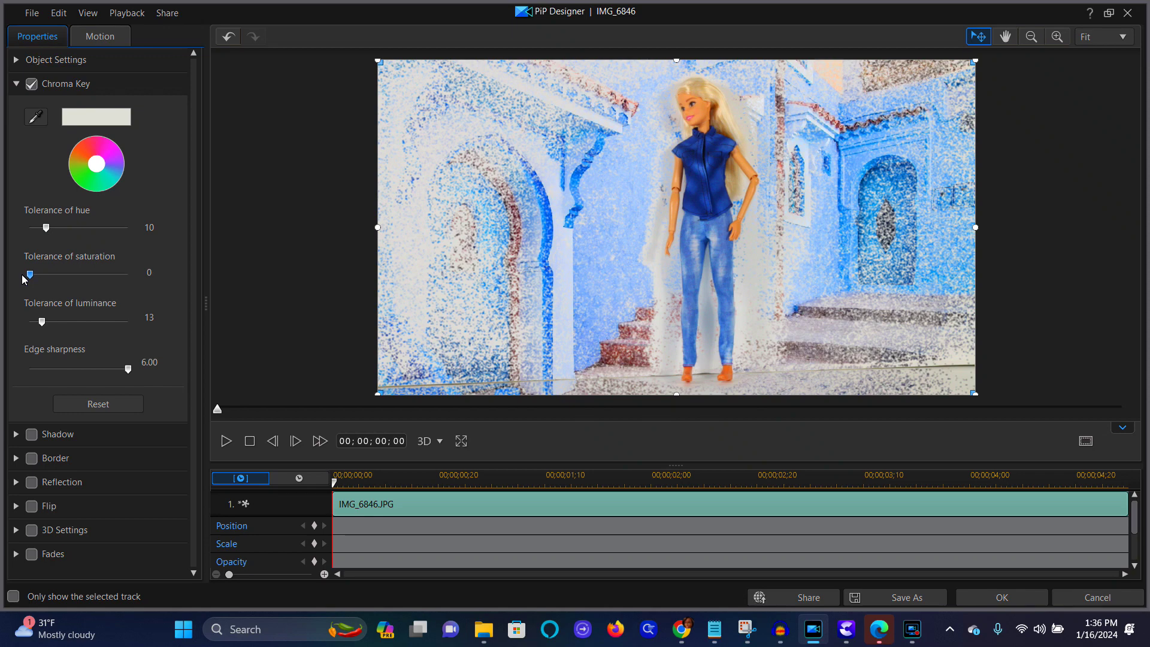
pyautogui.moveTo(30, 274); pyautogui.dragTo(152, 262)
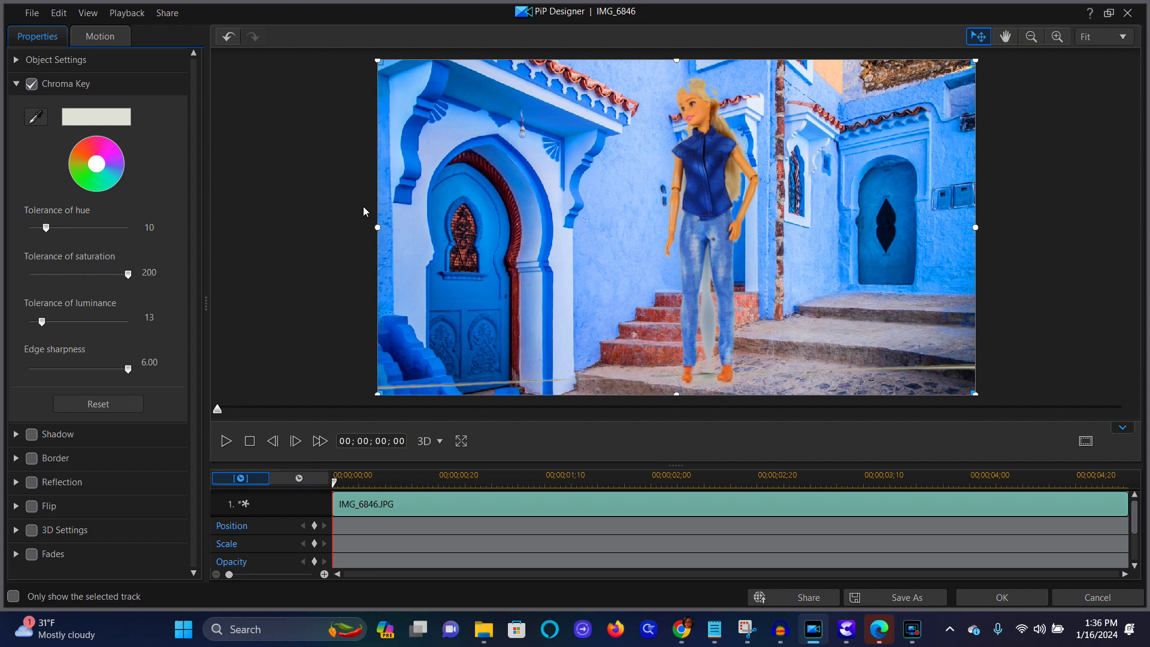
# Try the Chroma Key tolerance of hue at 0, raise it to its maximum and apply the PiP Designer changes
pyautogui.click(48, 229)
pyautogui.moveTo(48, 230); pyautogui.dragTo(17, 236)
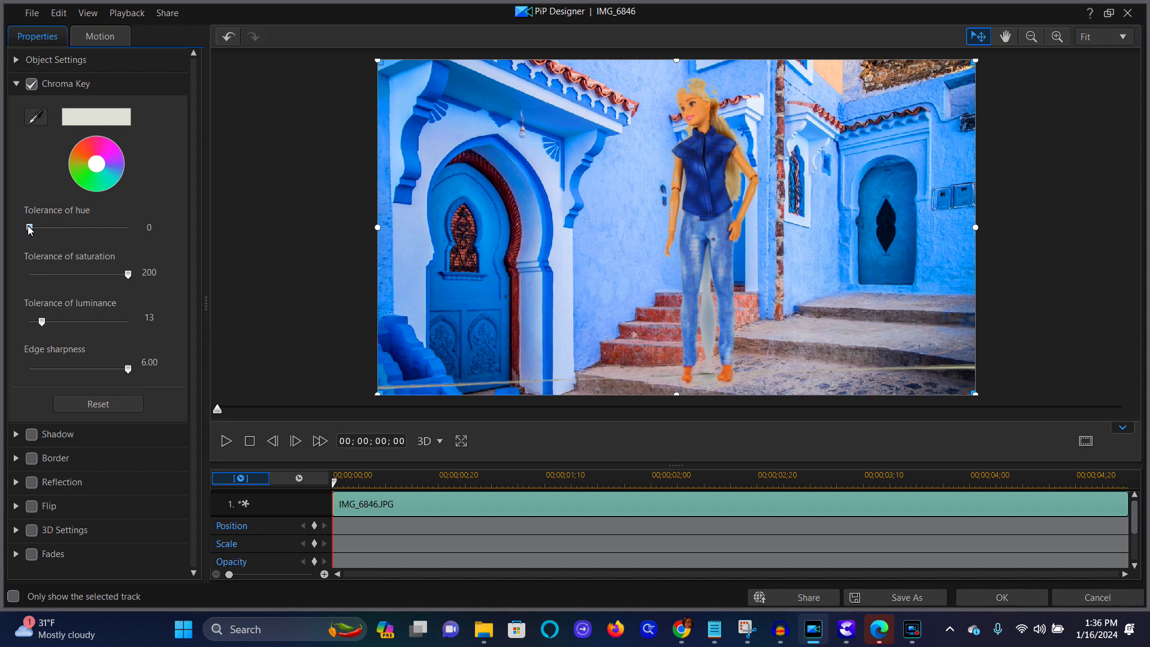
pyautogui.moveTo(30, 228); pyautogui.dragTo(177, 219)
pyautogui.click(1023, 599)
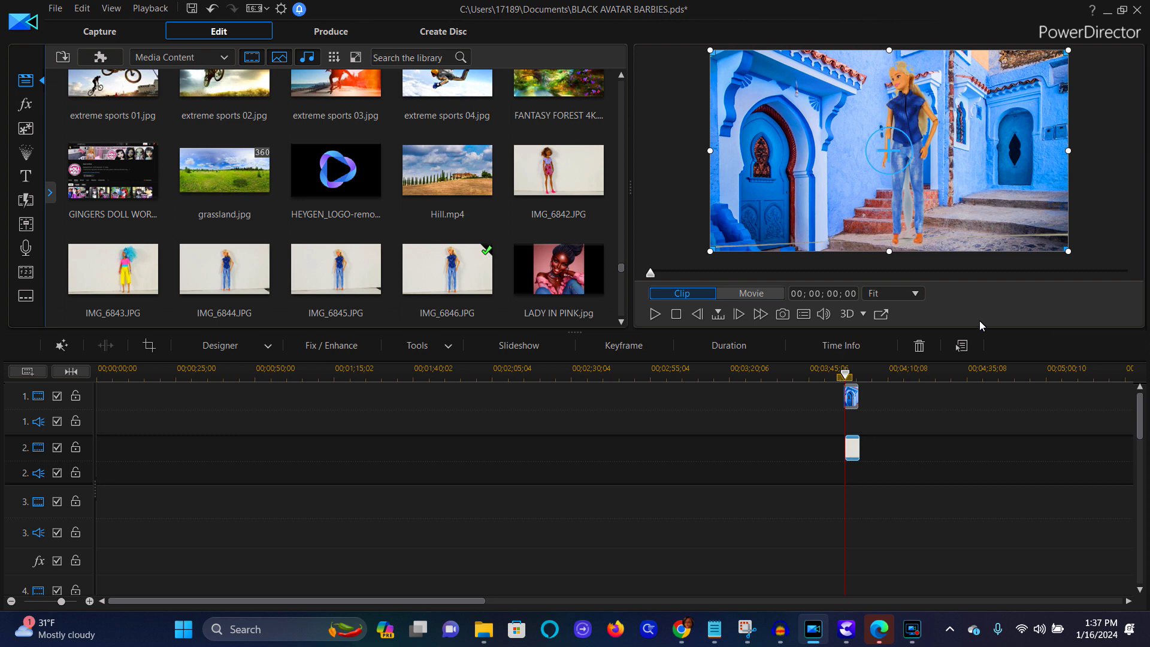
# Move the keyed IMG_6846 clip away from the background on video track 2 and remove it, leaving the gap
pyautogui.moveTo(853, 457); pyautogui.dragTo(634, 462)
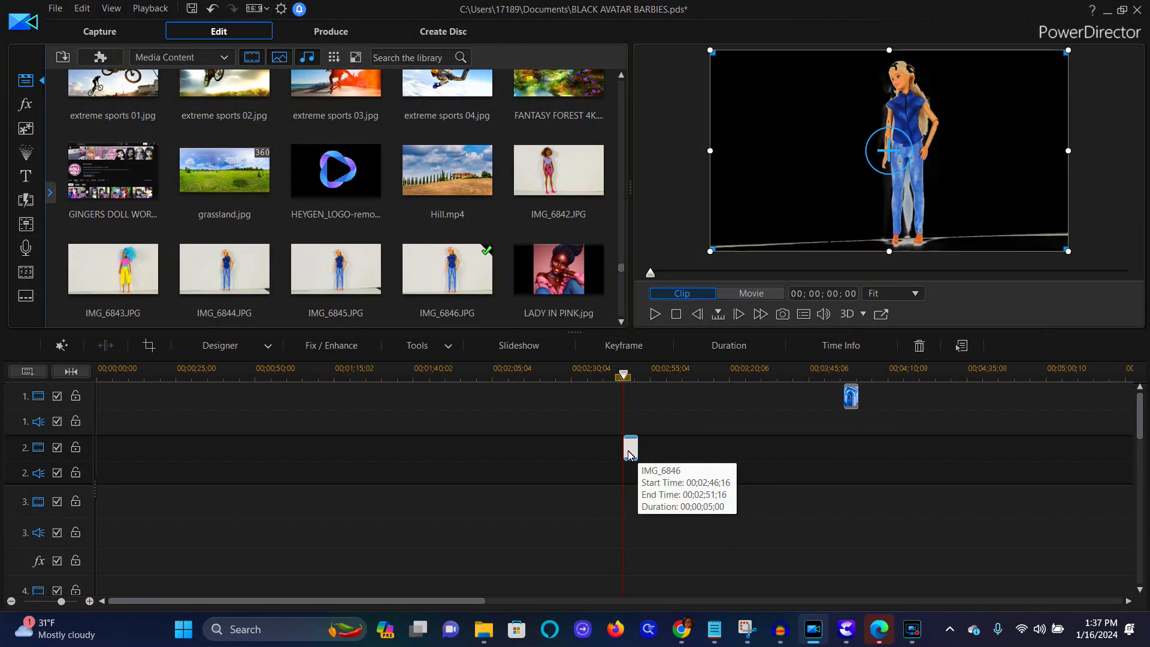
pyautogui.rightClick(629, 454)
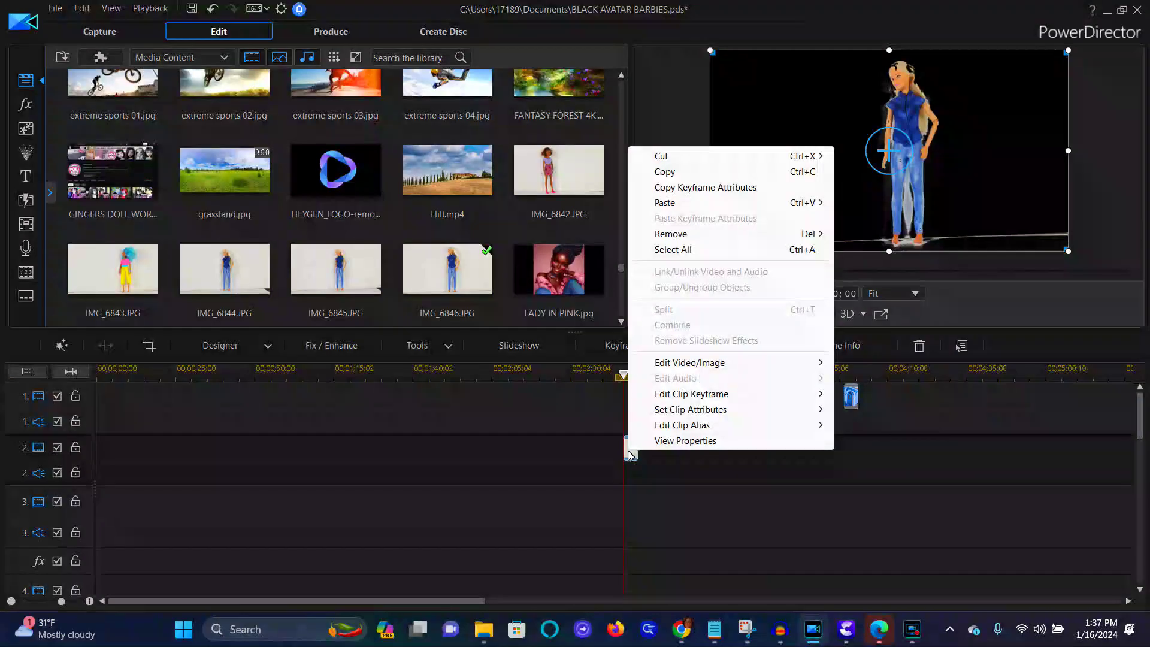
pyautogui.click(677, 235)
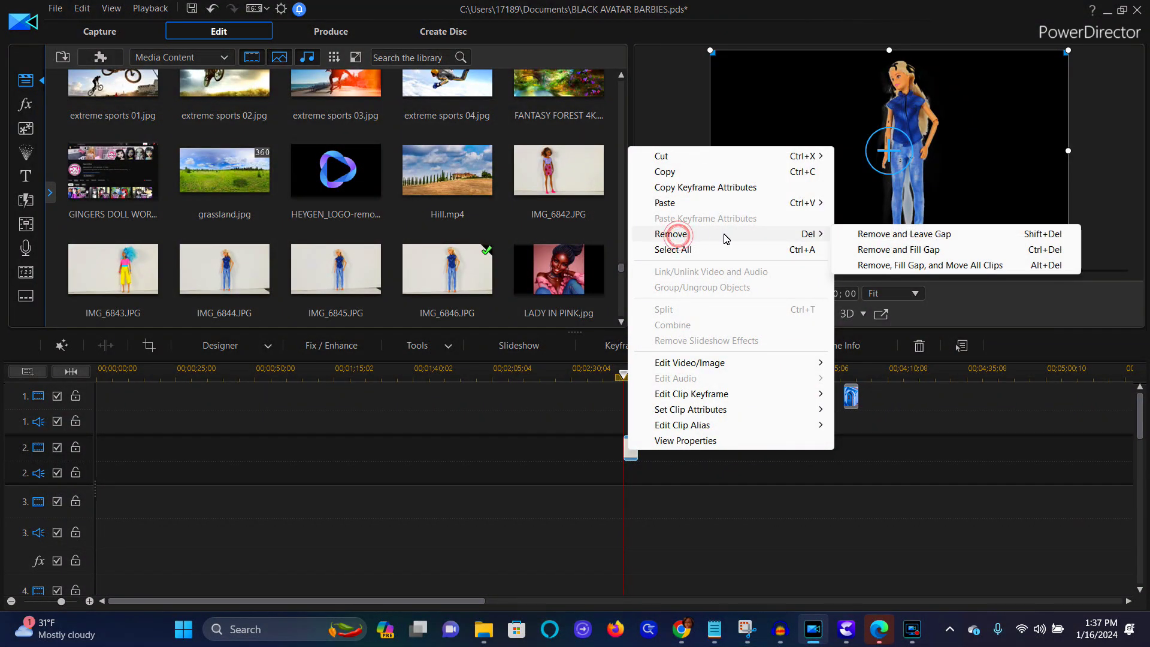
pyautogui.click(866, 235)
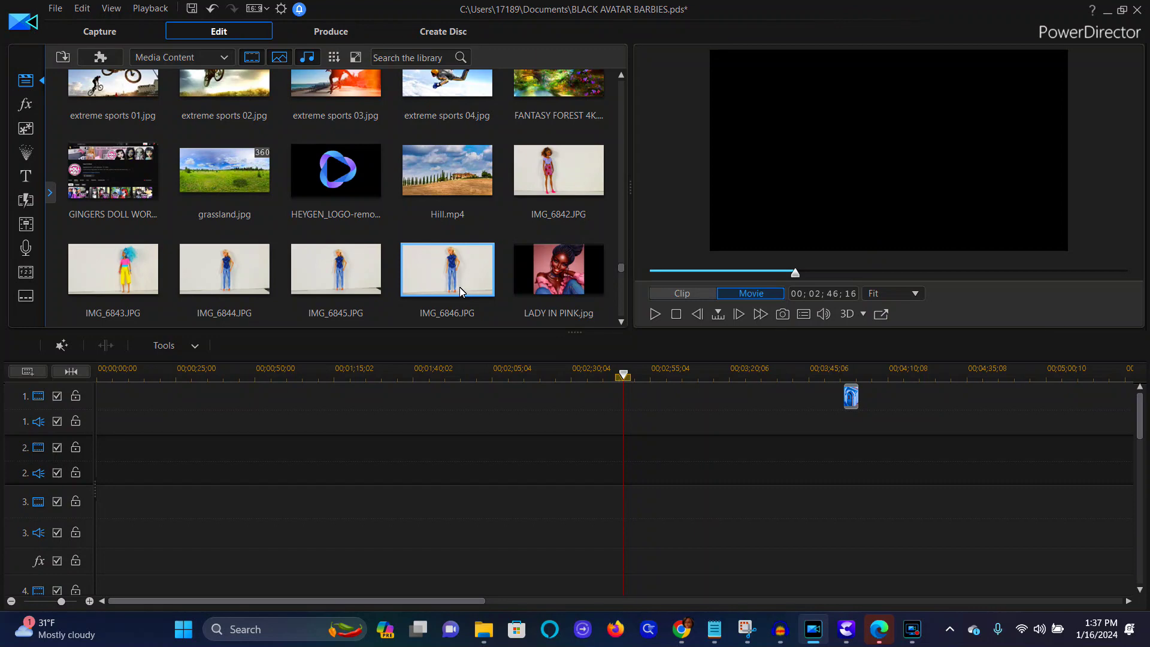
# Place the original IMG_6846 photo on an empty part of video track 2 and save its snapshot as BLONDE BARBIE in Pictures
pyautogui.moveTo(465, 284); pyautogui.dragTo(509, 452)
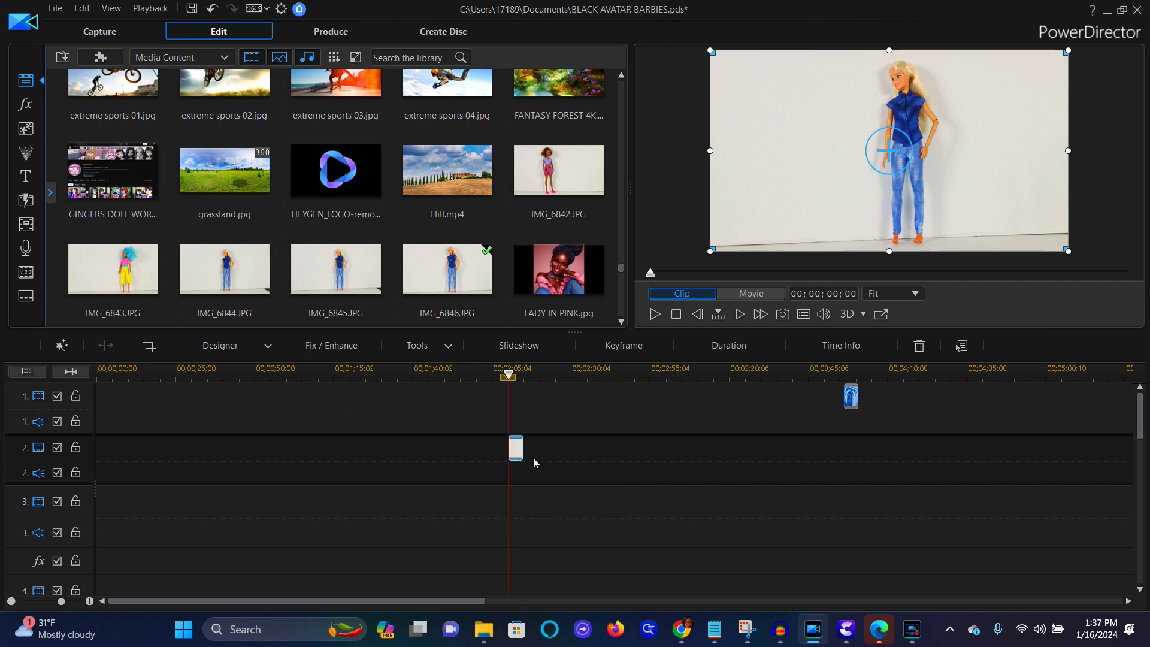
pyautogui.click(783, 315)
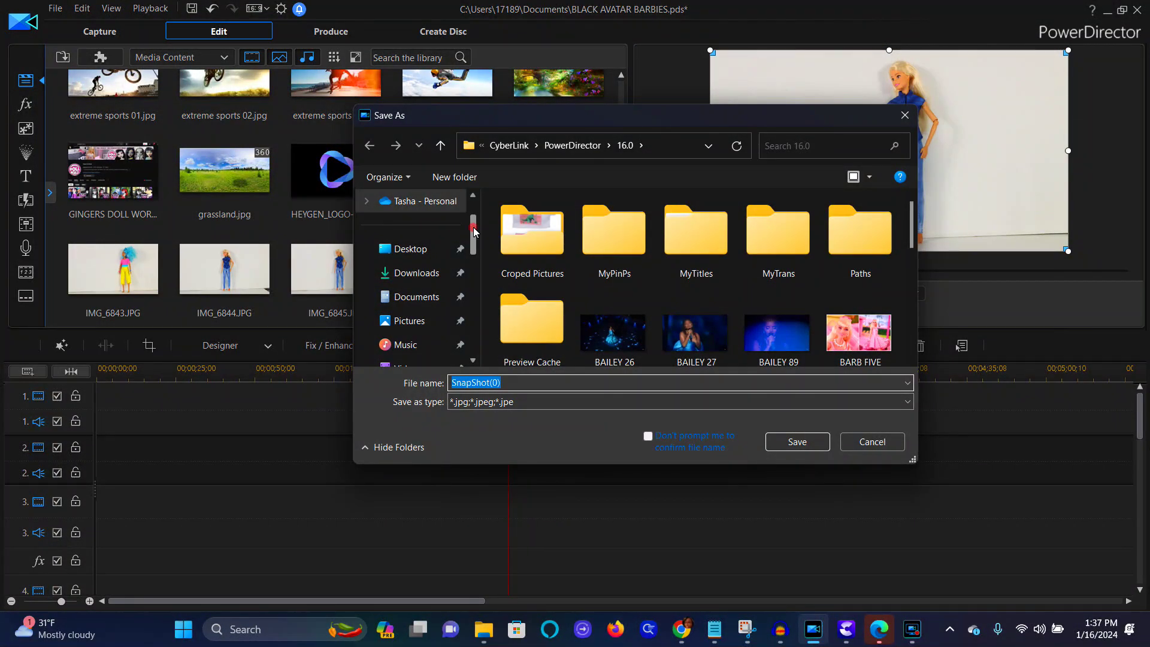
pyautogui.click(419, 323)
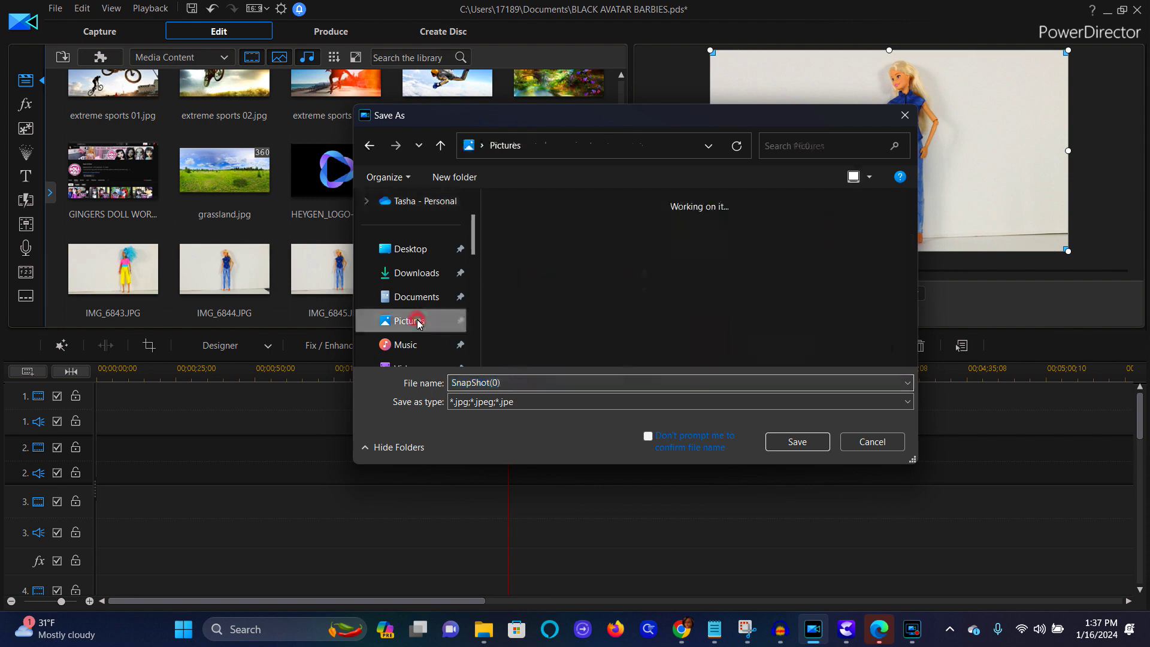
pyautogui.click(519, 387)
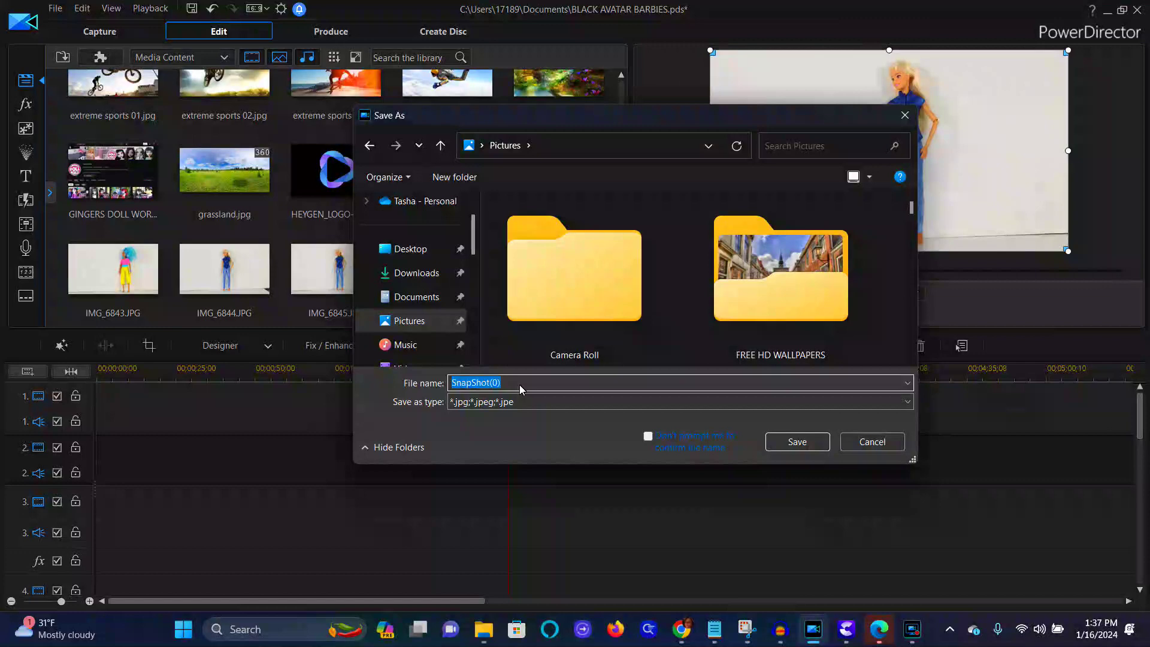
pyautogui.write('BLONDE')
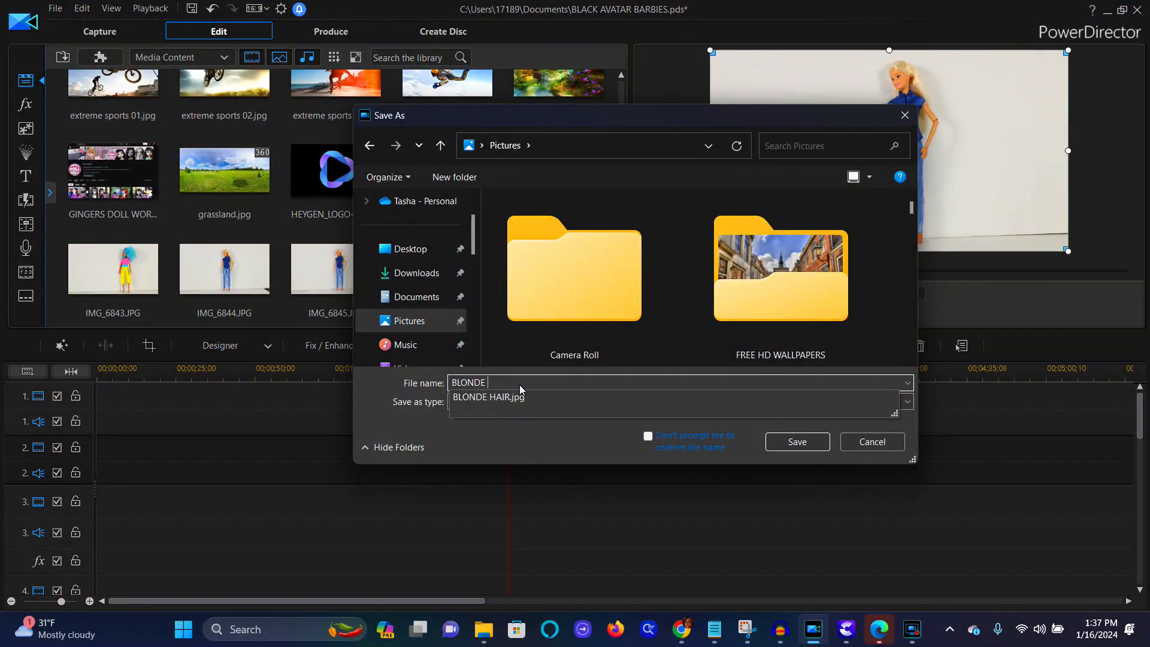
pyautogui.write(' BARBIE')
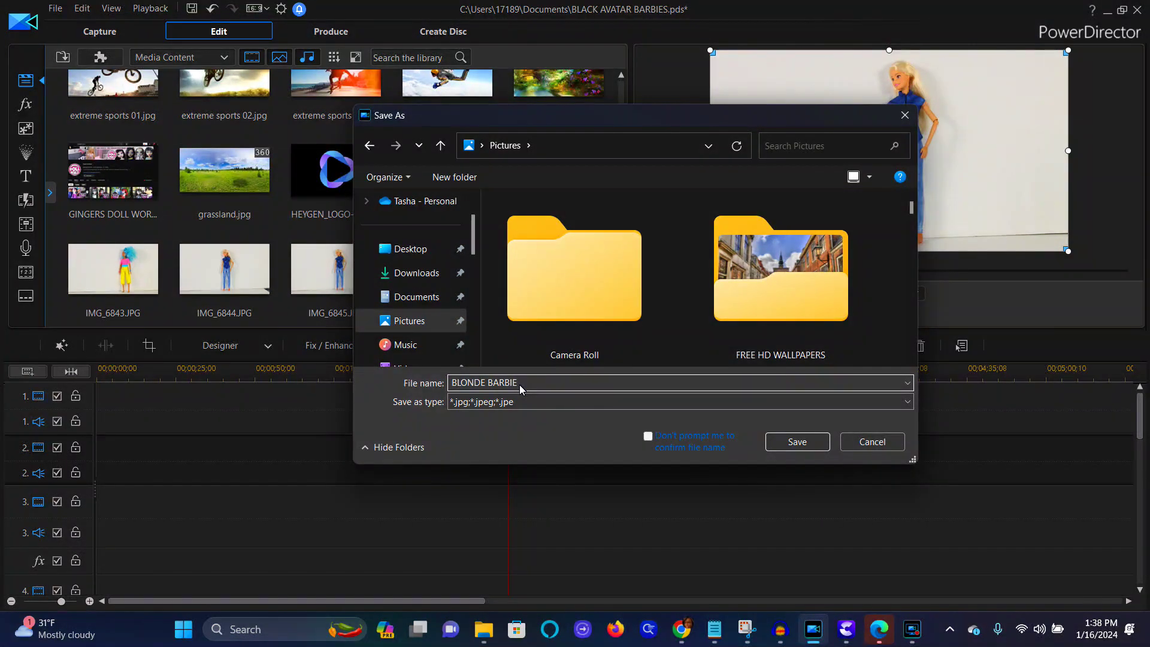
pyautogui.click(805, 443)
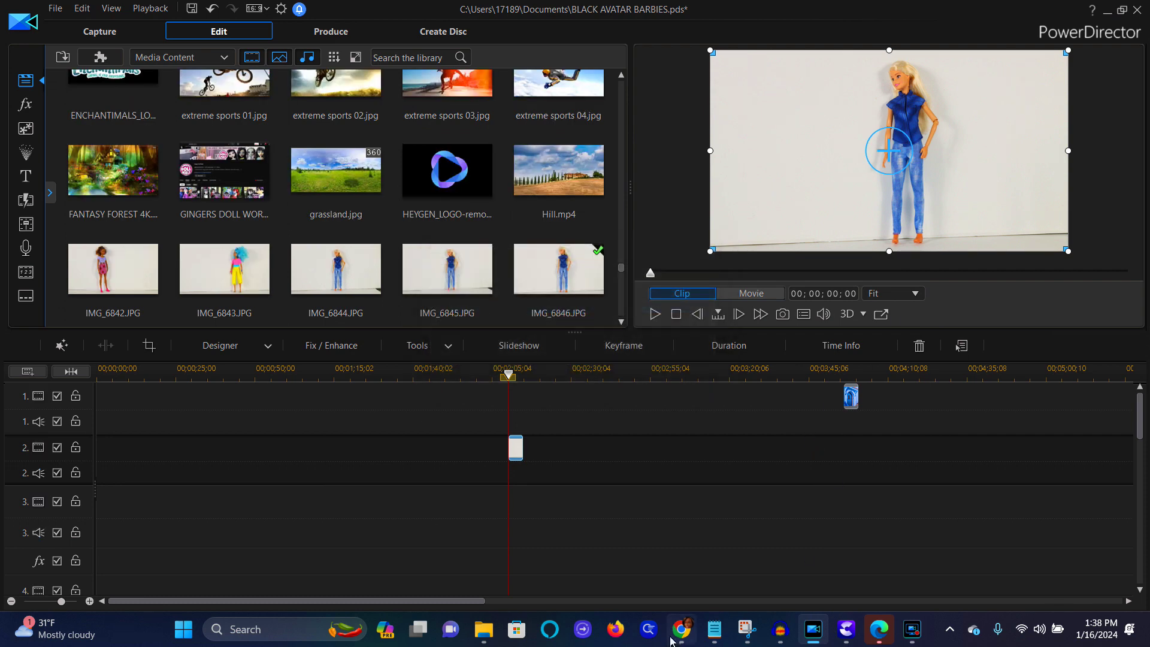
# Switch to Chrome and bring up the open remove.bg uploads page
pyautogui.moveTo(687, 641)
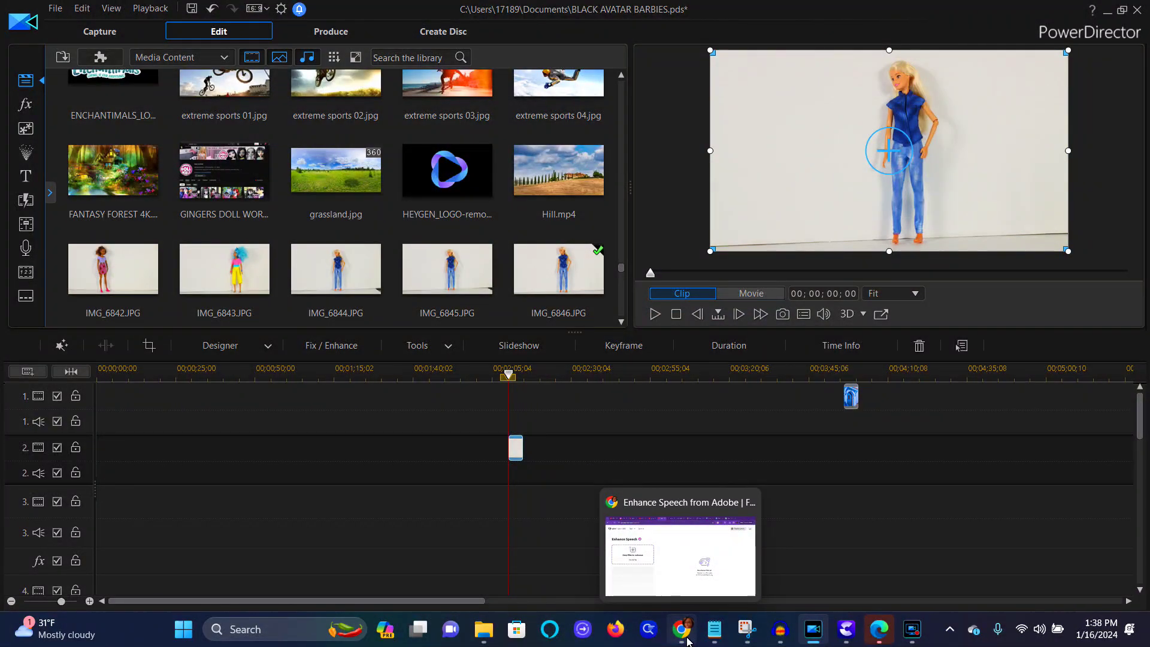
pyautogui.click(683, 629)
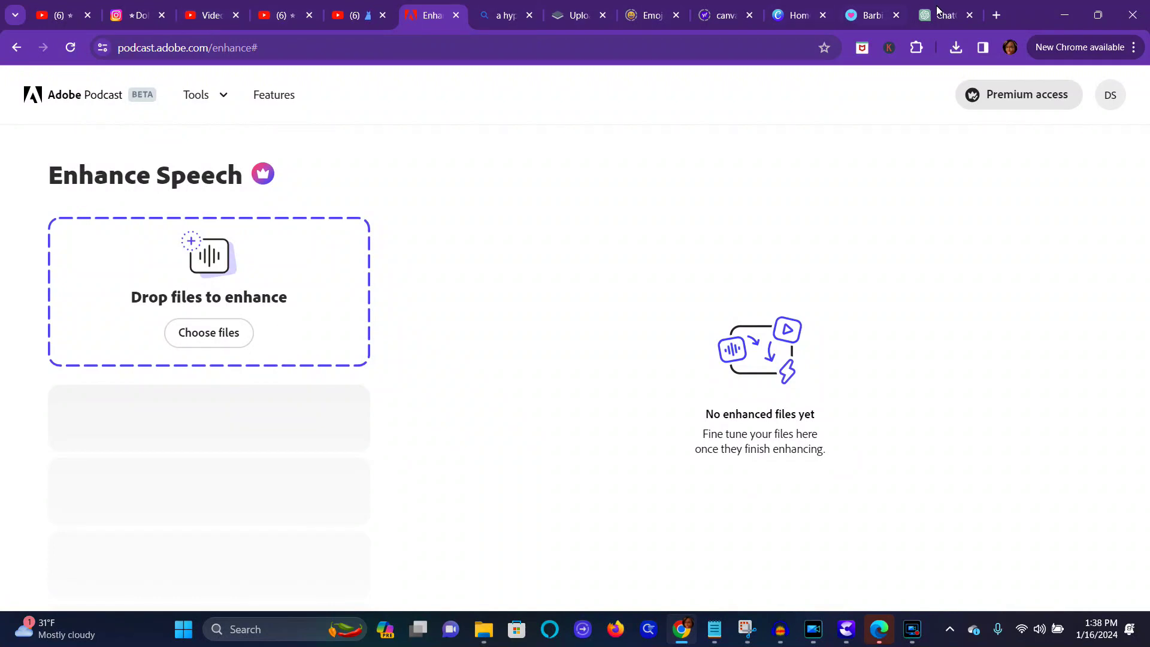
pyautogui.click(579, 18)
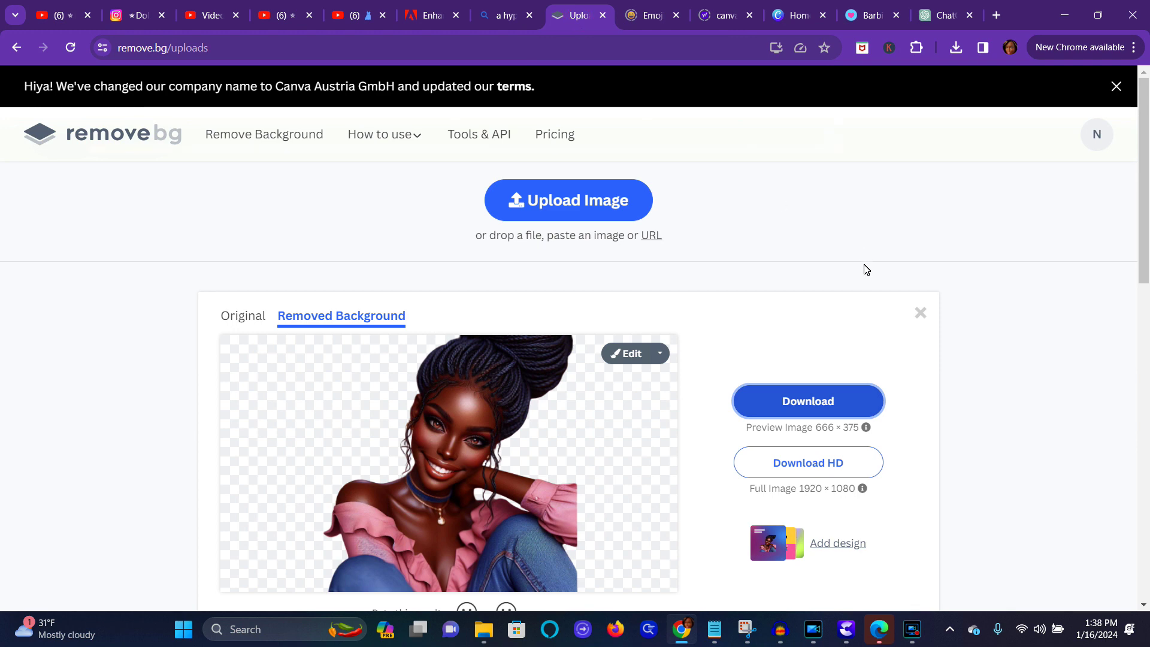
pyautogui.scroll(-3, 865, 269)
pyautogui.scroll(3, 725, 277)
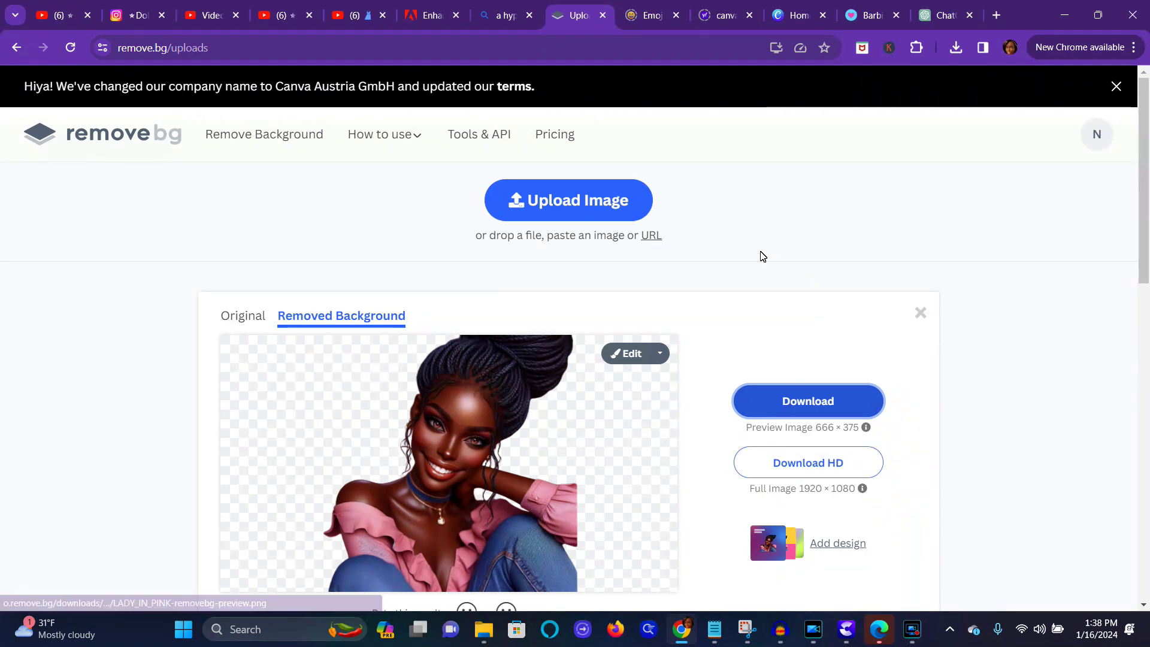
# Upload BLONDE BARBIE from the Pictures folder to remove.bg and download the full 1920 × 1080 image with its background removed
pyautogui.click(575, 199)
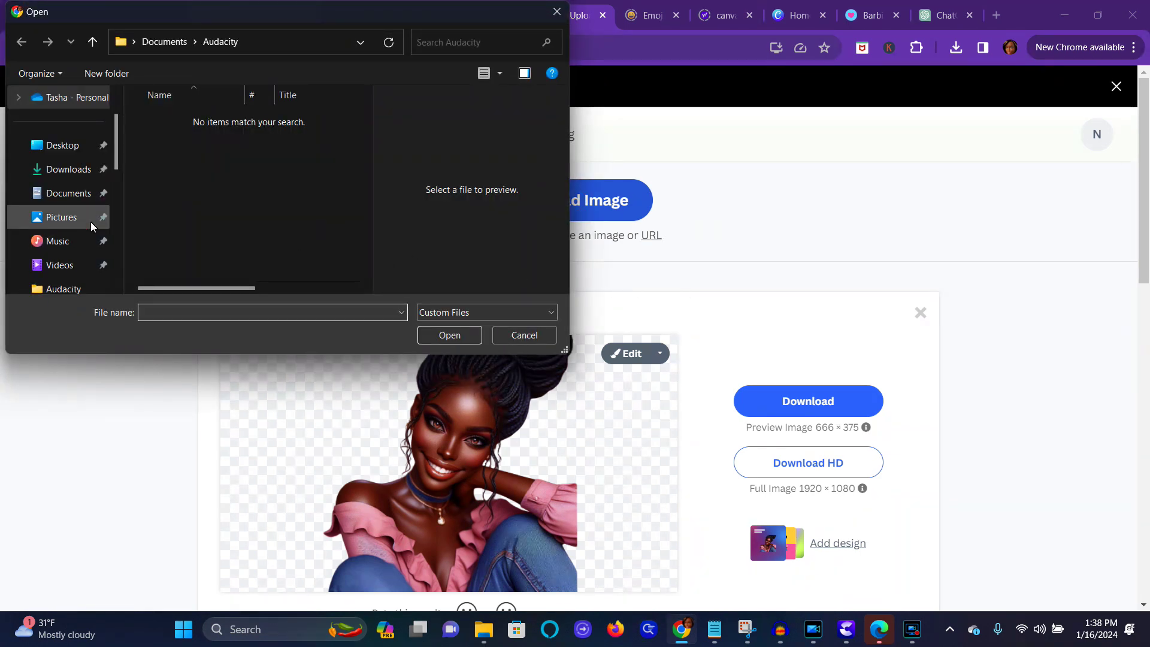
pyautogui.click(63, 217)
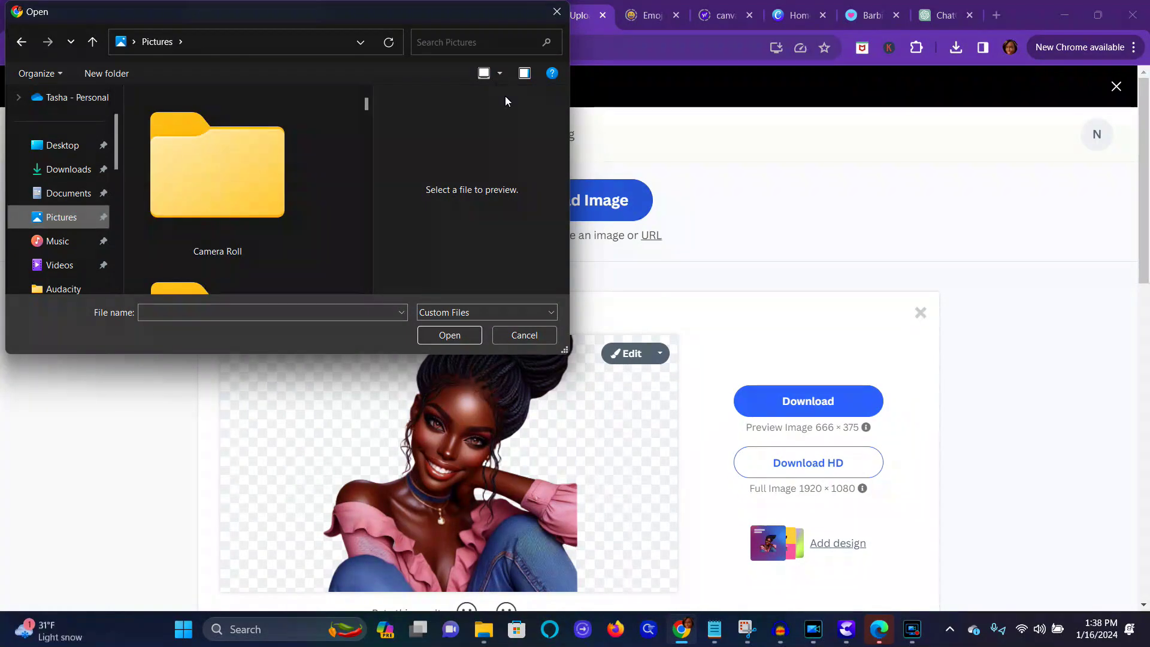
pyautogui.click(461, 39)
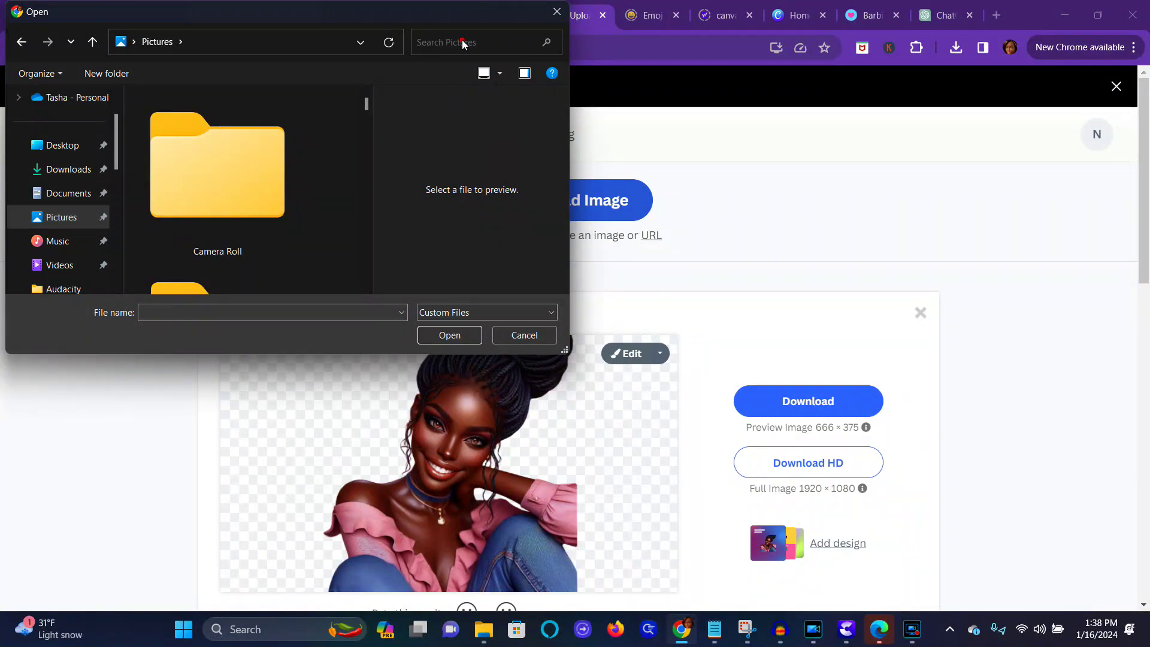
pyautogui.write('BLO')
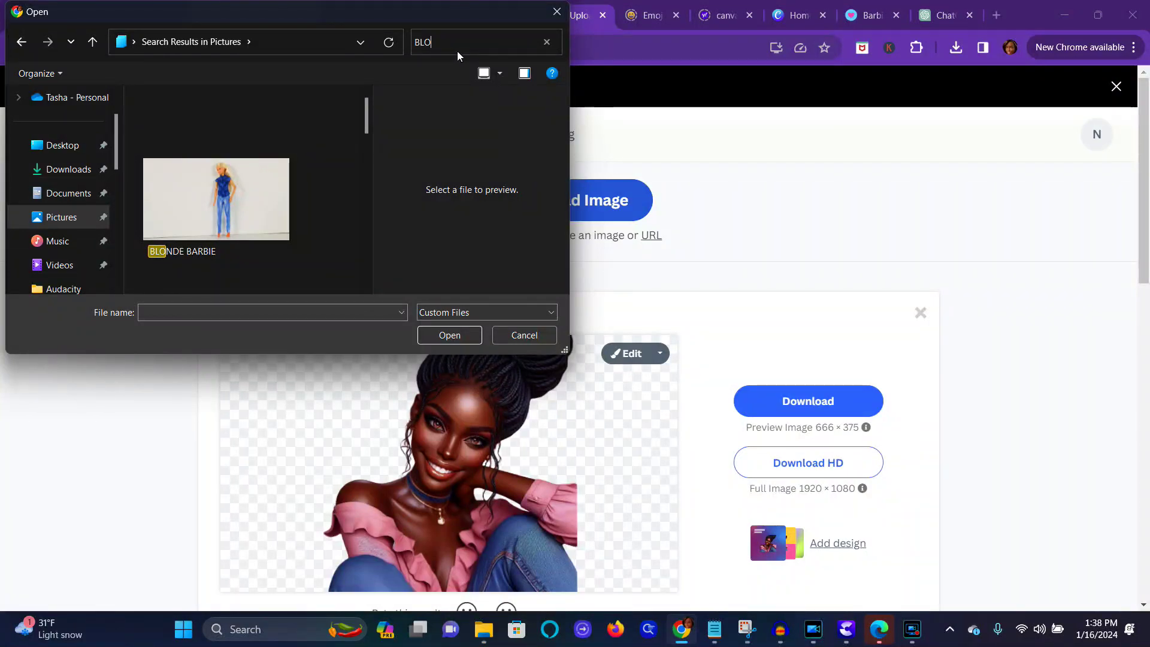
pyautogui.click(188, 209)
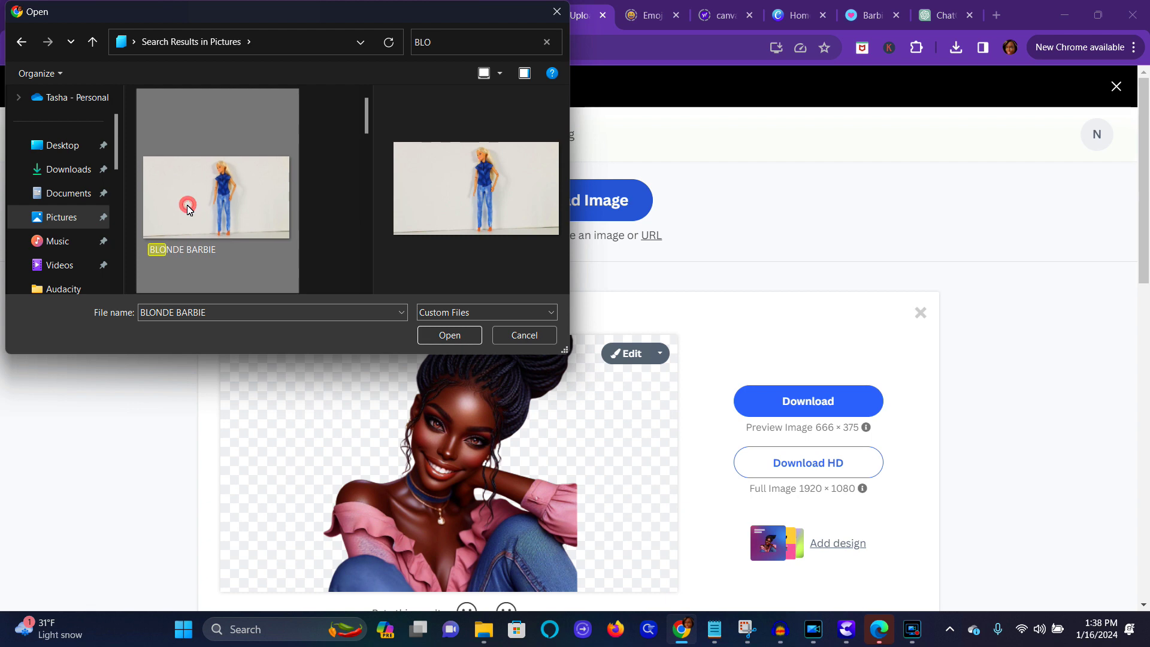
pyautogui.click(449, 336)
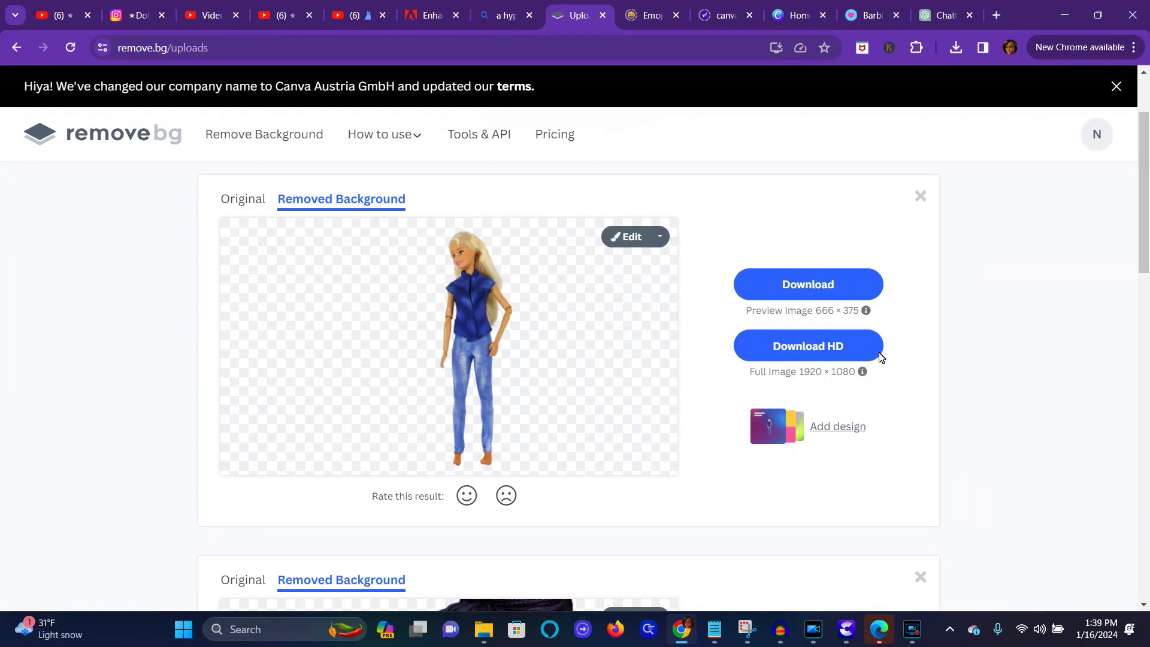
pyautogui.click(829, 350)
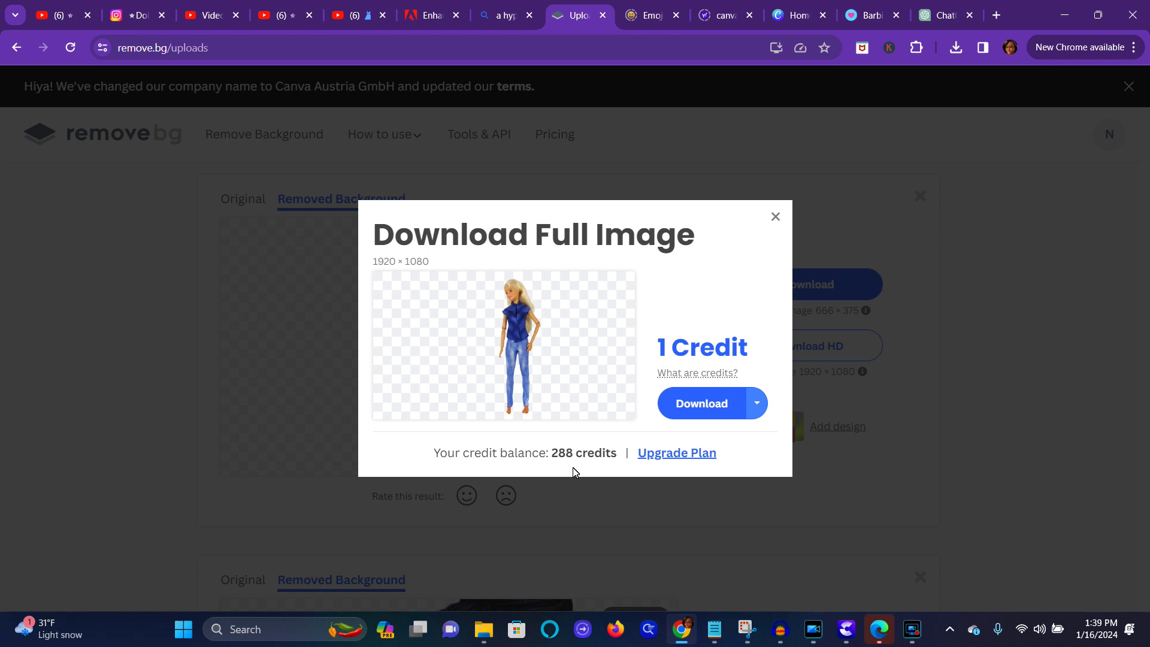
pyautogui.click(706, 405)
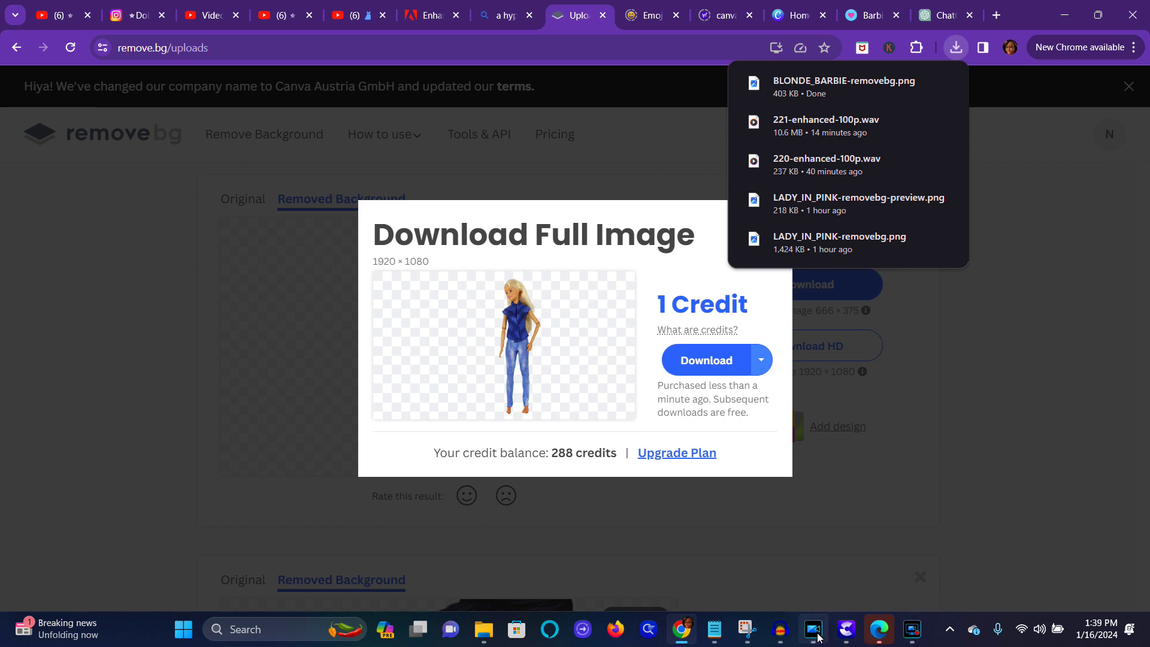
# Switch back to PowerDirector and import BLONDE_BARBIE-removebg from the Downloads folder into the media library
pyautogui.moveTo(819, 637)
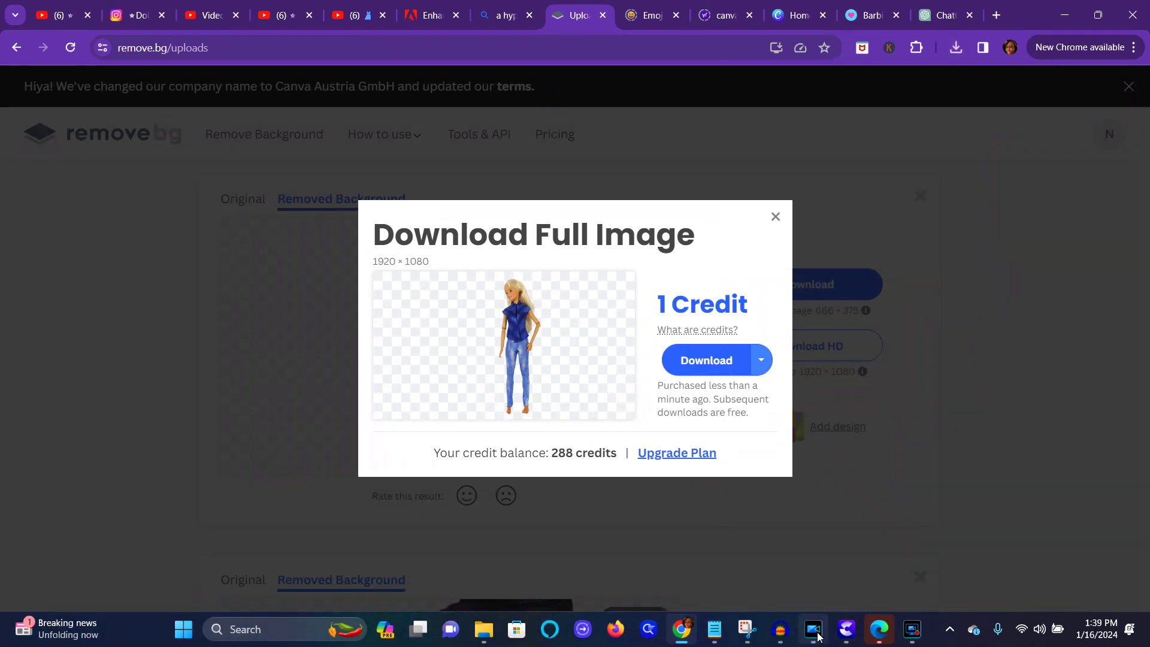
pyautogui.click(818, 635)
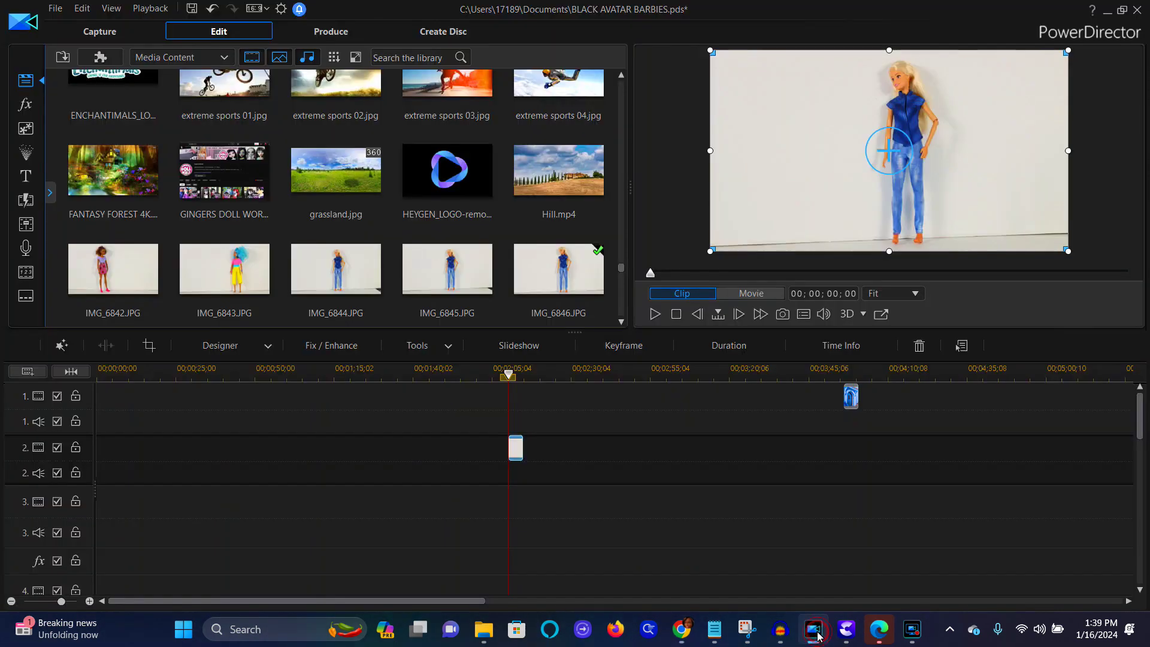
pyautogui.click(63, 58)
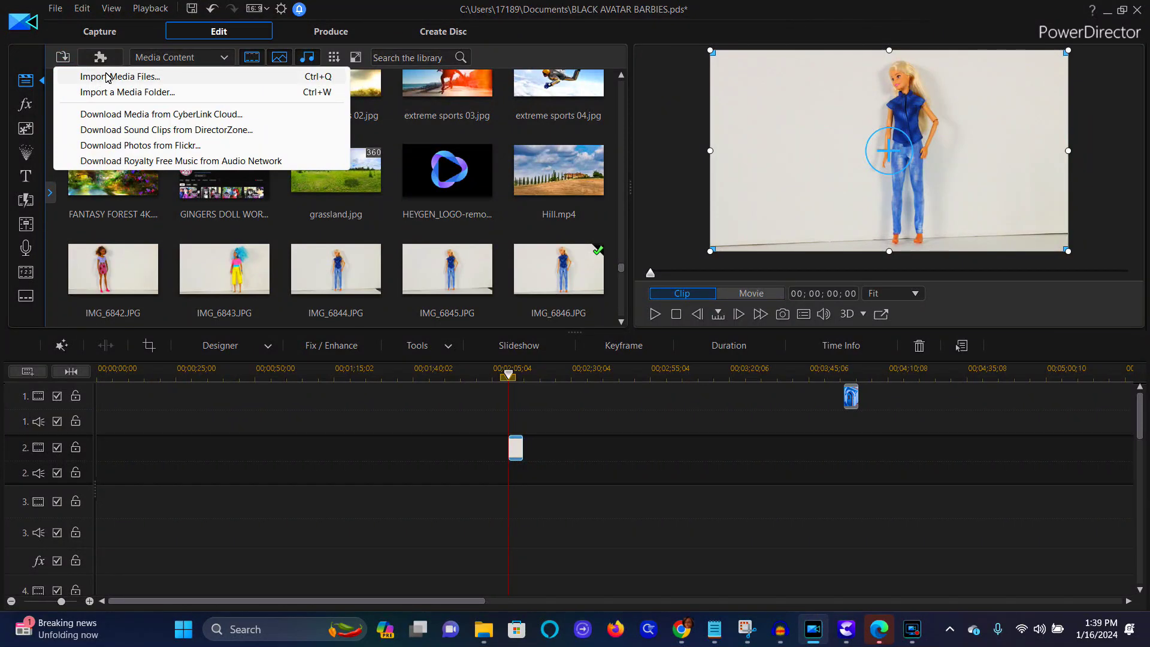
pyautogui.click(133, 78)
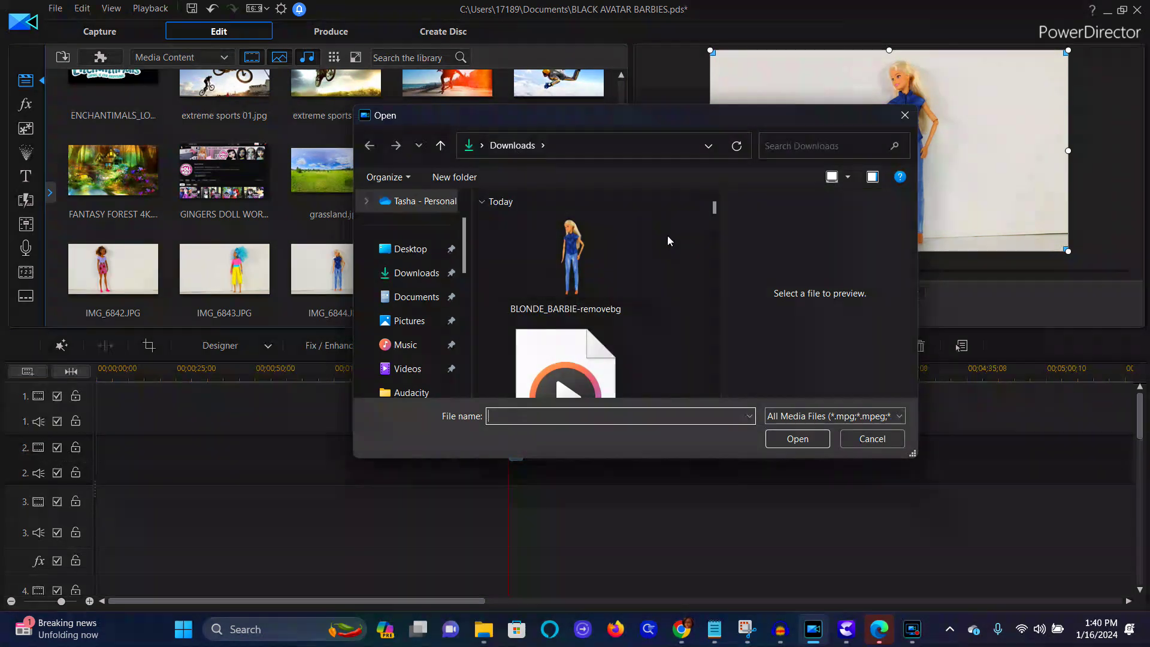
pyautogui.click(584, 265)
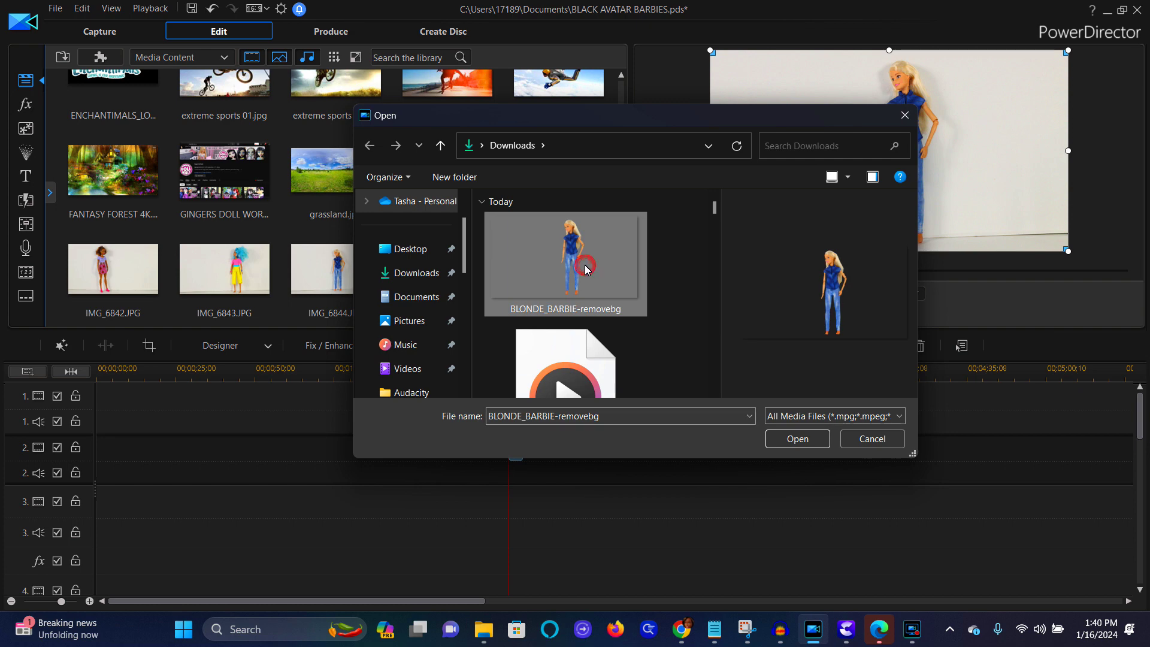
pyautogui.click(798, 438)
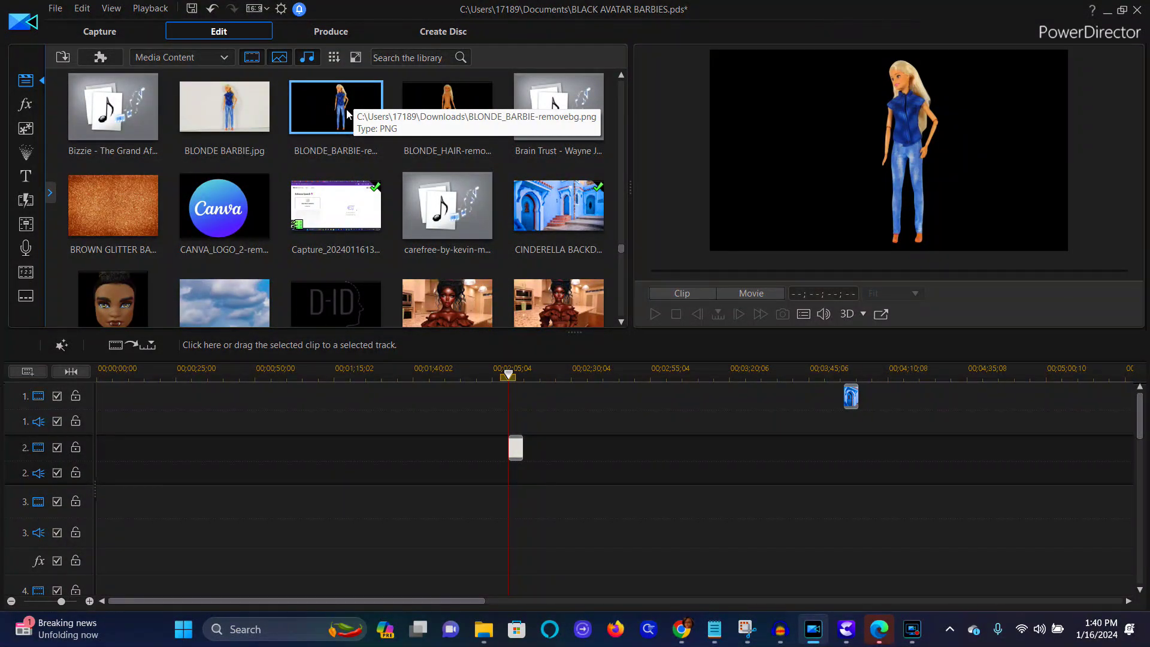
# Place BLONDE_BARBIE-removebg on video track 2 directly beneath the background clip and check the composite in a full-screen preview
pyautogui.moveTo(345, 118); pyautogui.dragTo(852, 483)
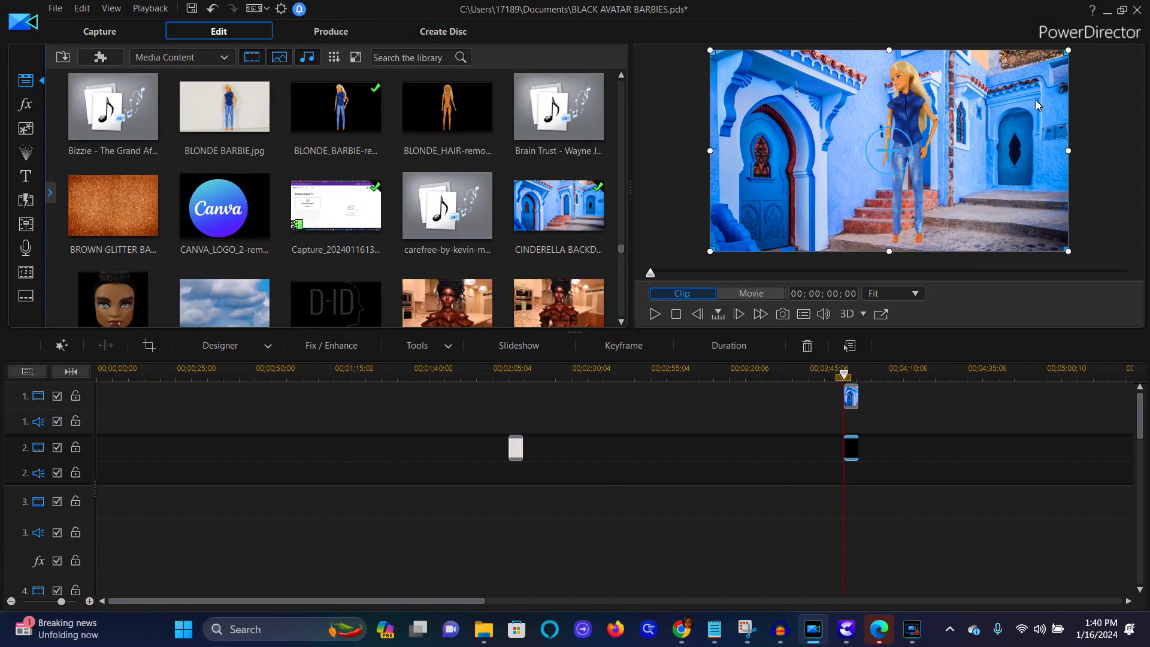
pyautogui.doubleClick(1014, 157)
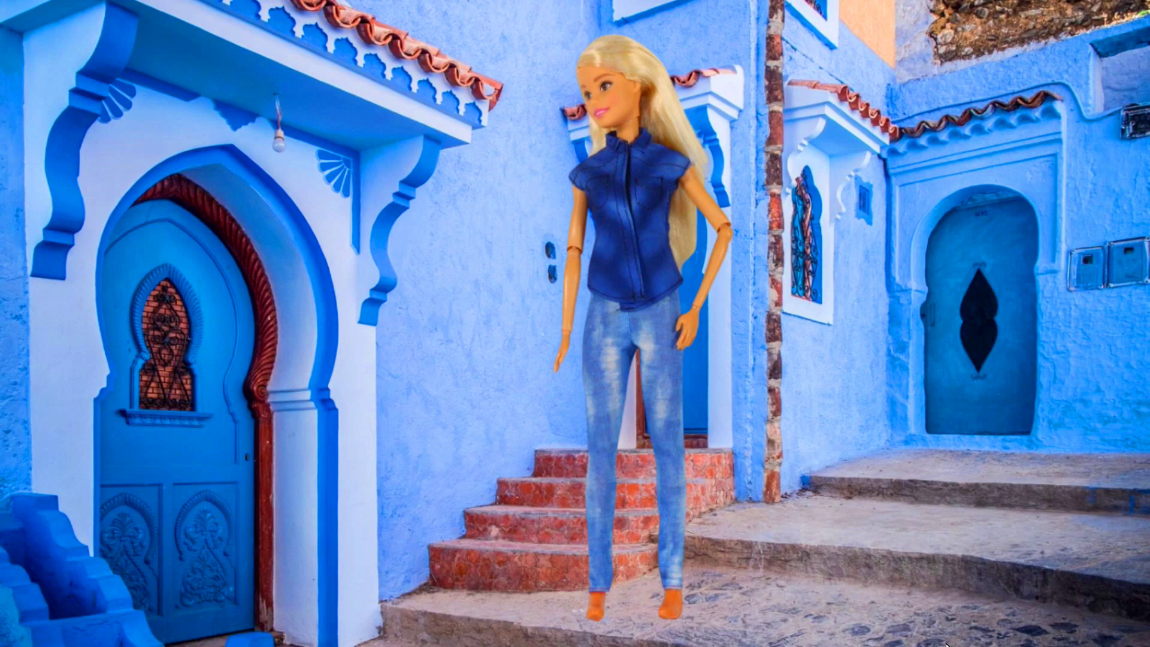
pyautogui.moveTo(955, 639)
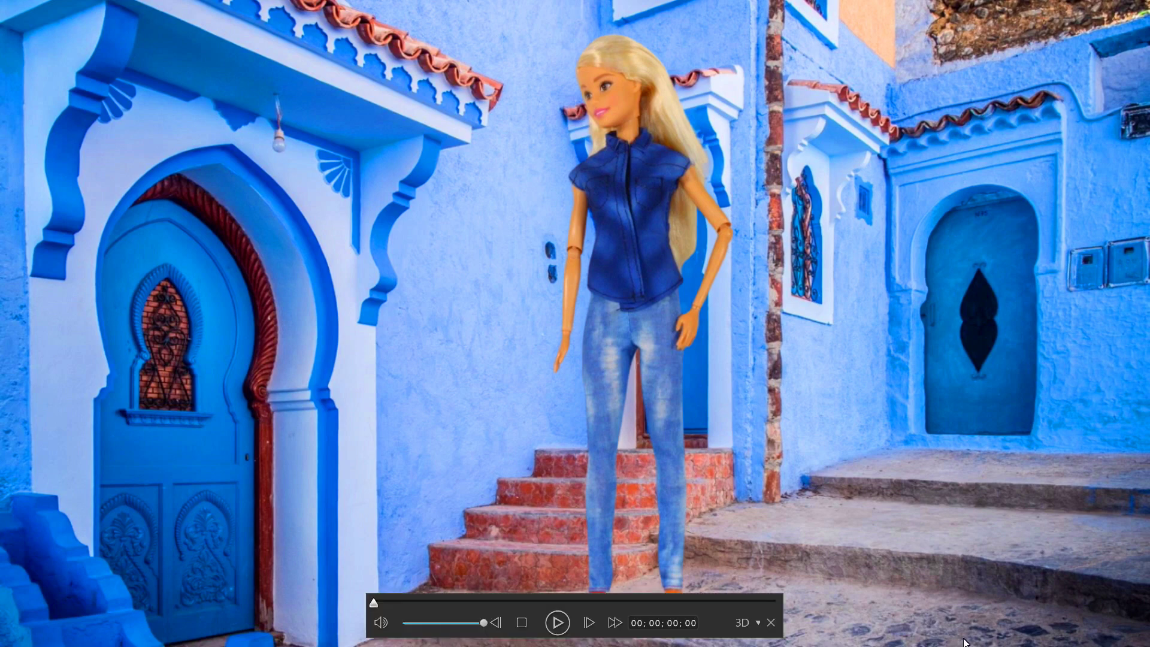
pyautogui.click(771, 623)
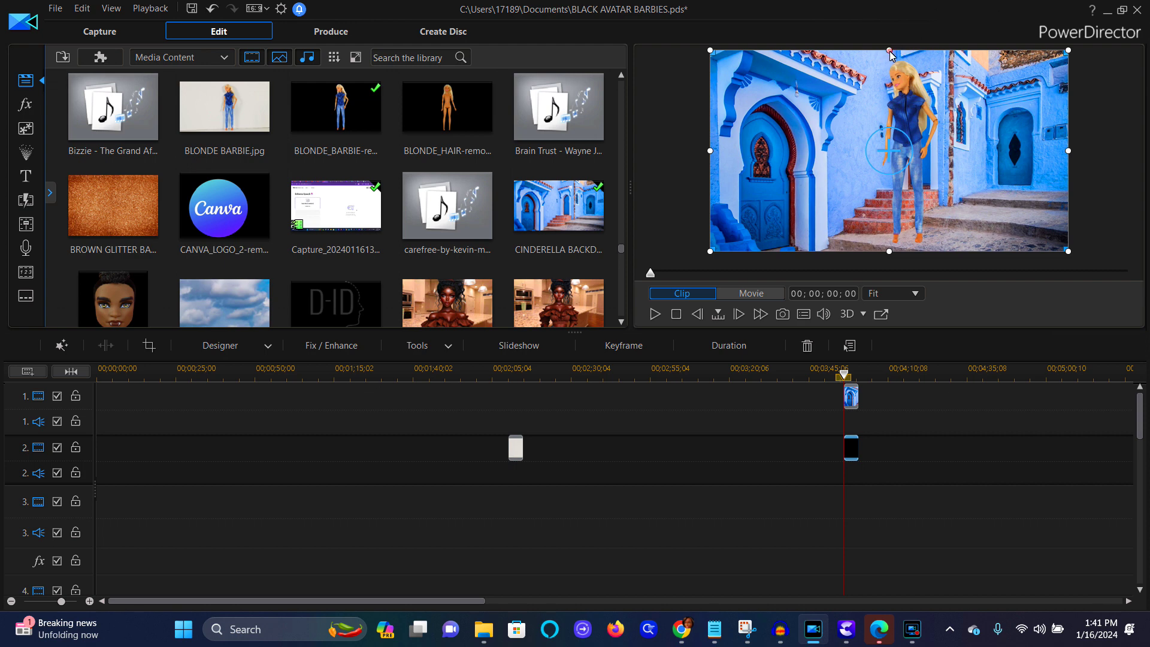
# Shrink the blonde doll to about half size, stand her in front of the large arched doorway, and check the composite full screen
pyautogui.moveTo(890, 52); pyautogui.dragTo(888, 151)
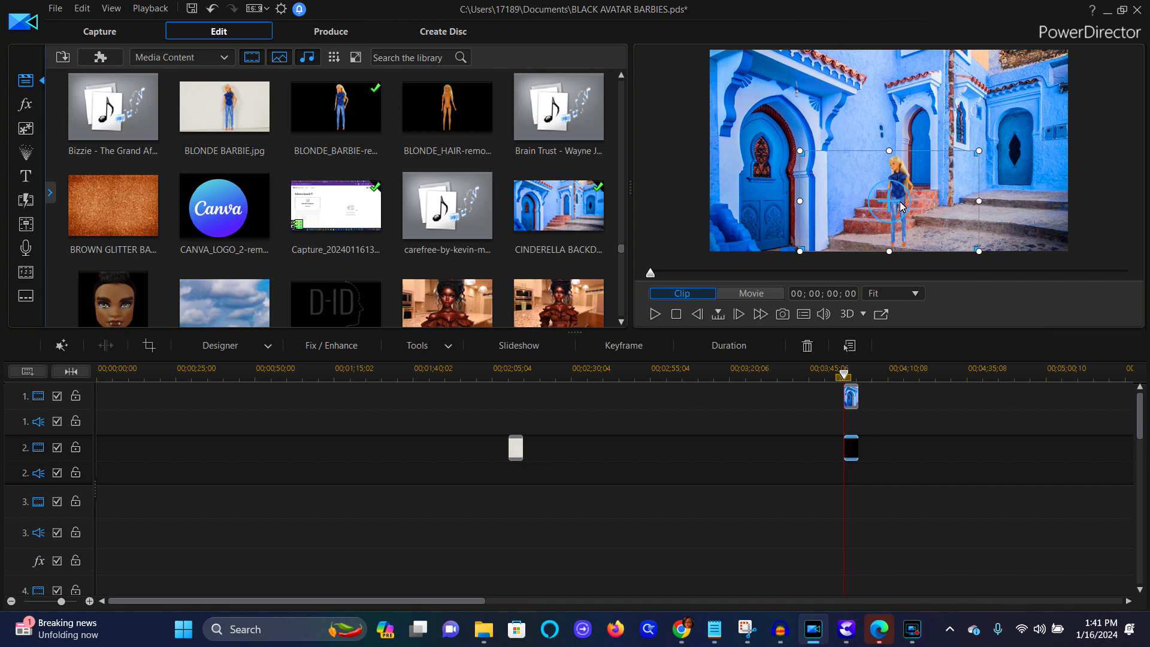
pyautogui.moveTo(902, 207); pyautogui.dragTo(780, 213)
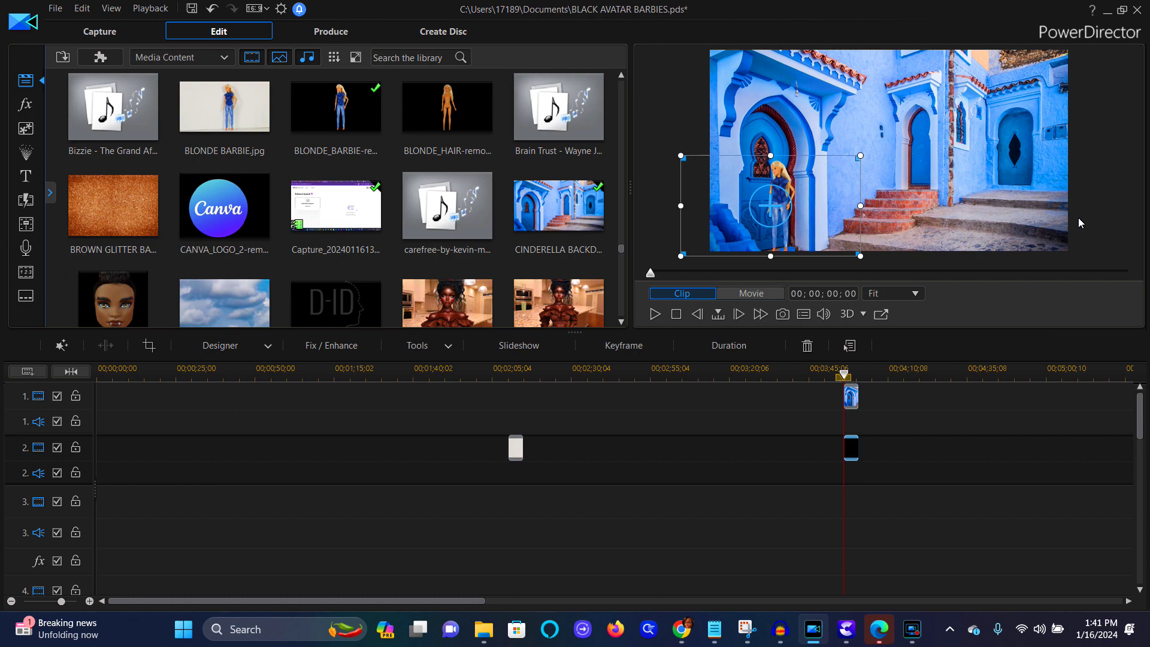
pyautogui.doubleClick(925, 132)
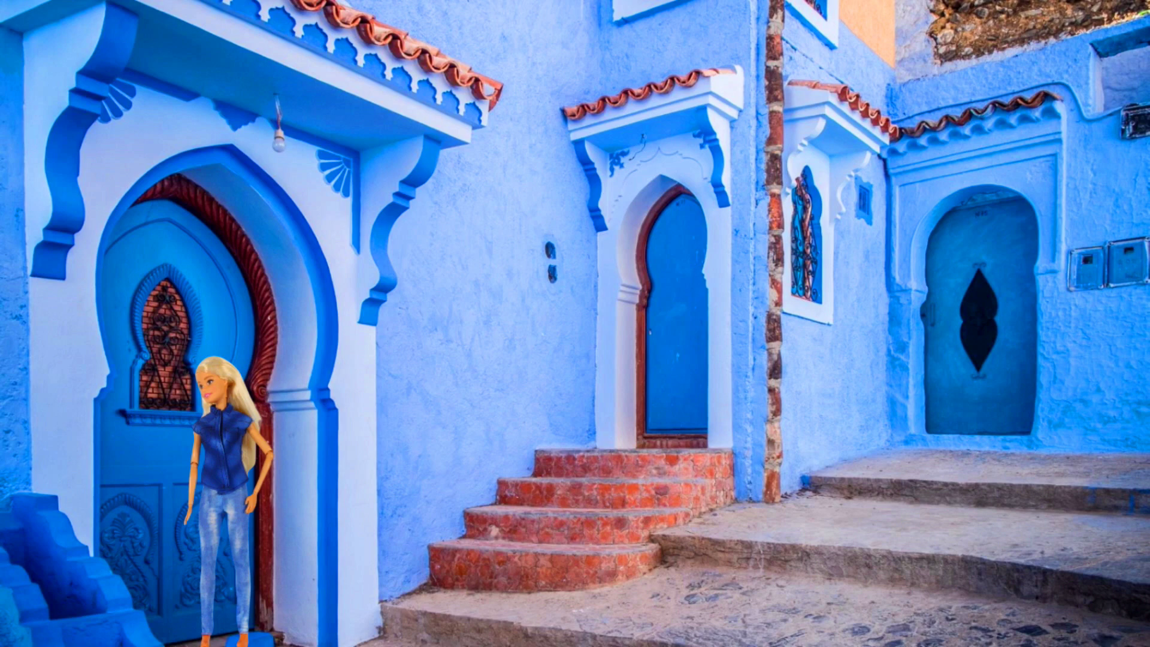
pyautogui.moveTo(1008, 641)
pyautogui.moveTo(1062, 542)
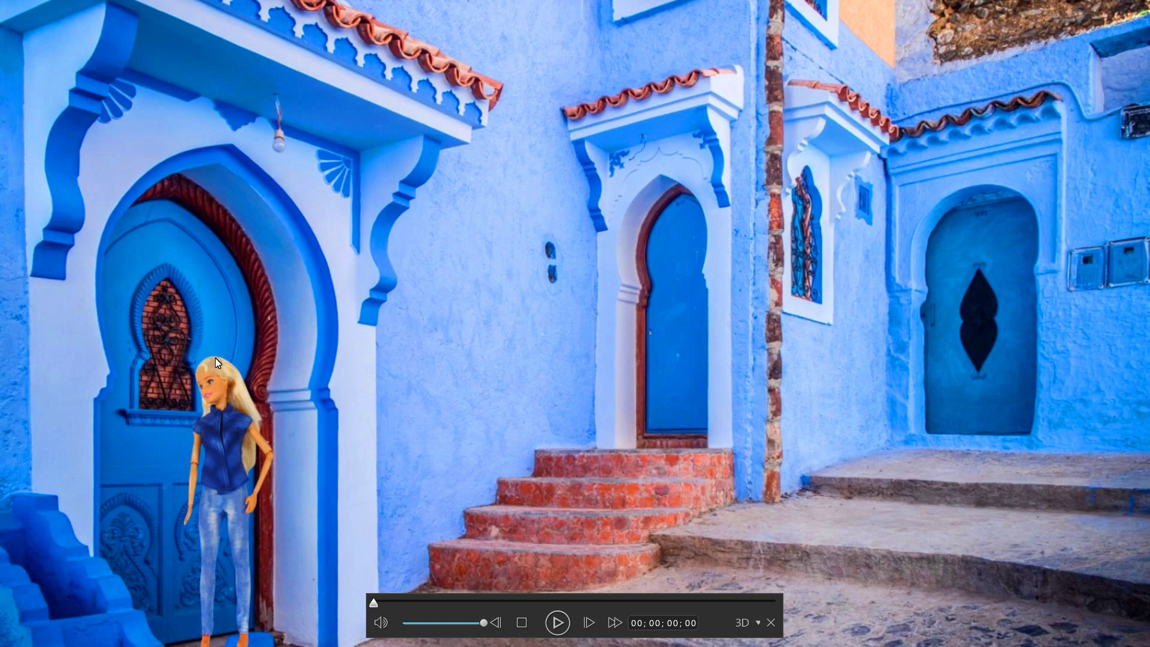
pyautogui.click(772, 623)
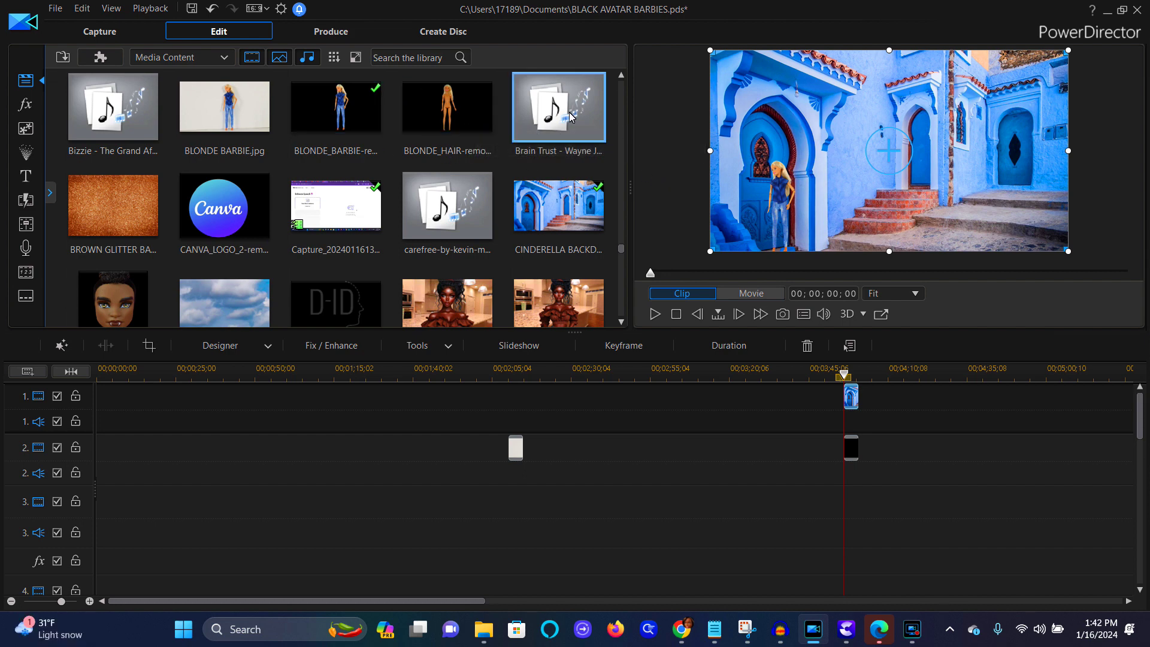
# Place IMG_6842.JPG from the media library on video track 2, in the empty stretch between the two existing clips
pyautogui.click(621, 75)
pyautogui.click(621, 76)
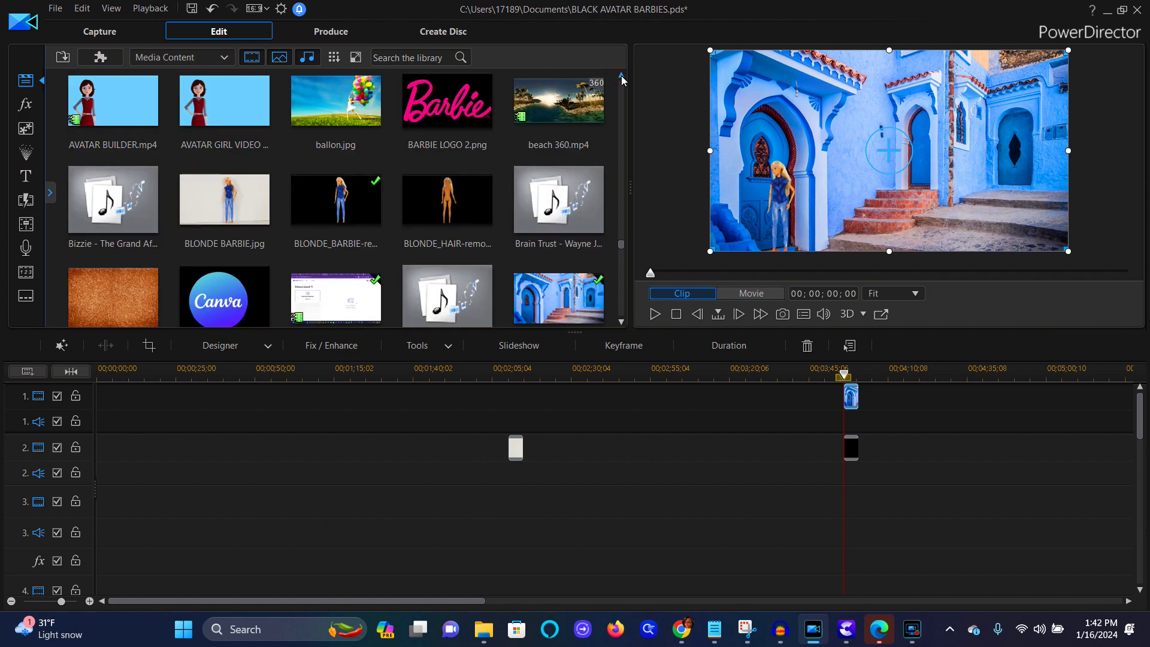
pyautogui.moveTo(623, 247); pyautogui.dragTo(623, 271)
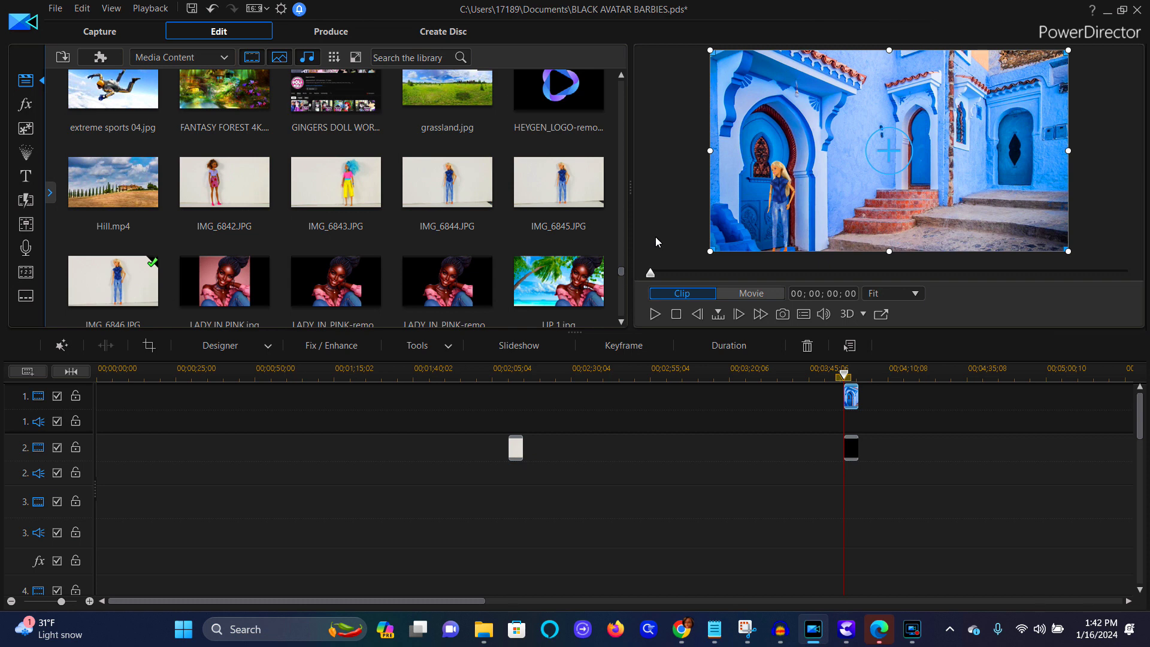
pyautogui.moveTo(246, 193); pyautogui.dragTo(635, 486)
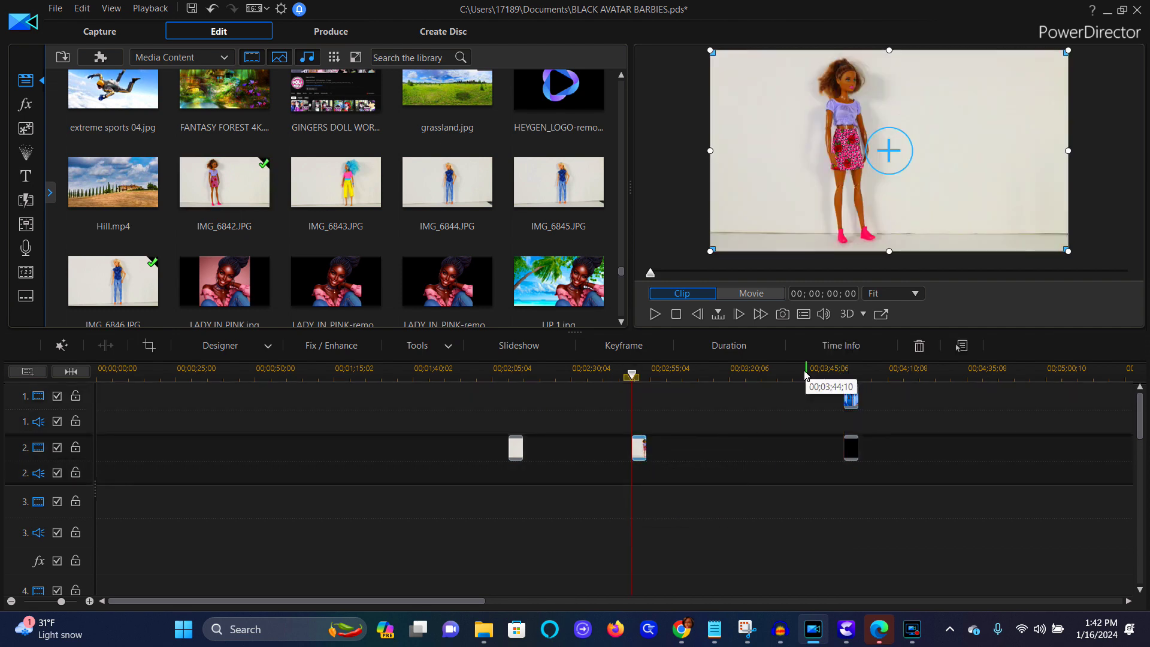
# Take a snapshot of the previewed doll photo and save it as BROWN BARBIE in the Pictures folder
pyautogui.click(782, 314)
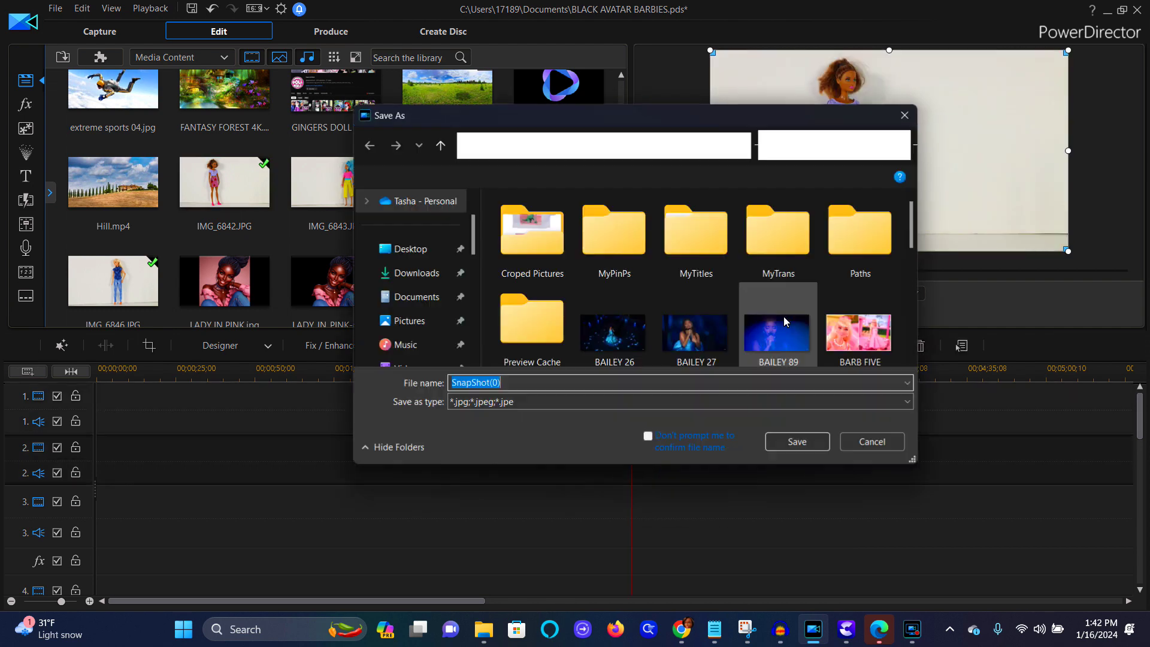
pyautogui.click(411, 321)
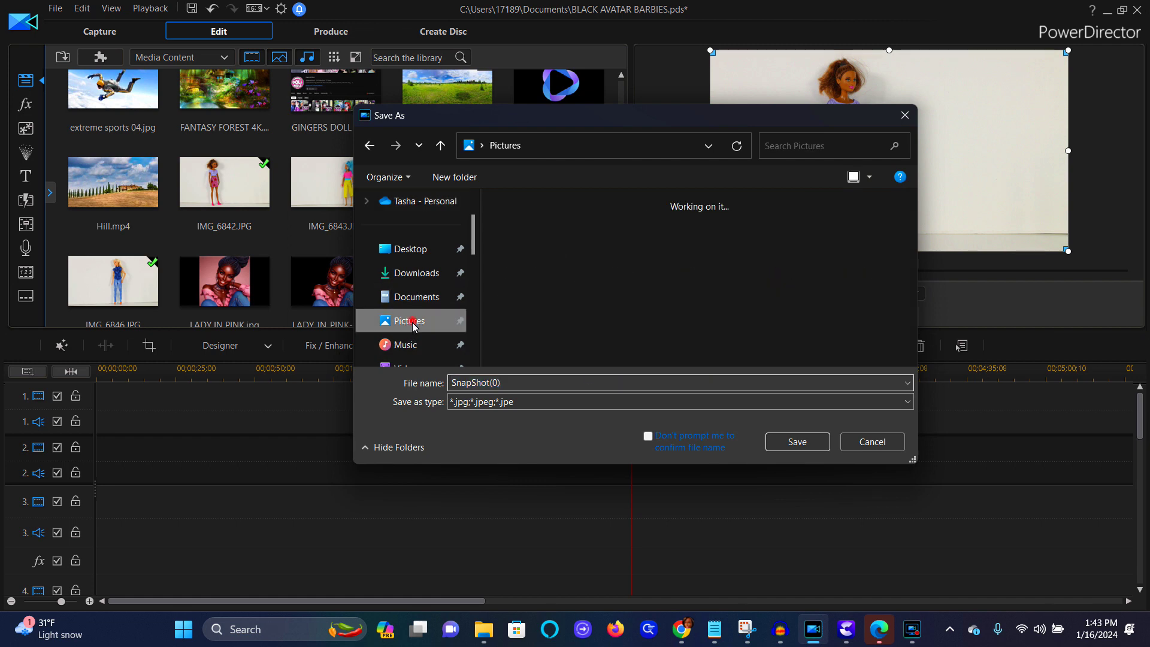
pyautogui.click(518, 387)
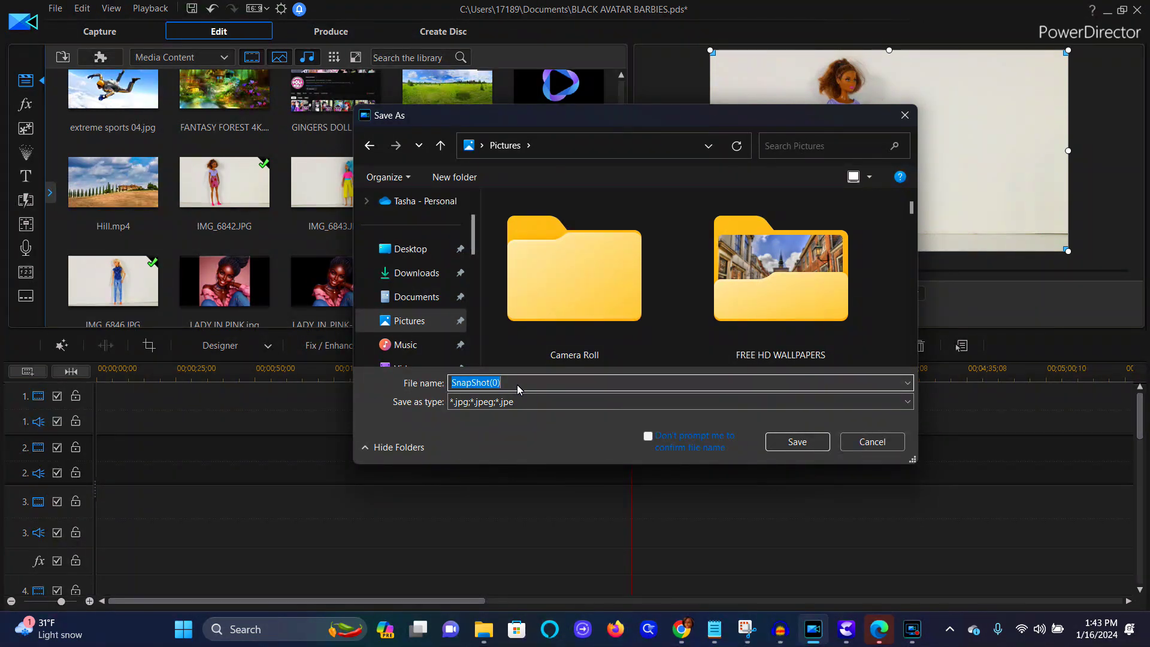
pyautogui.write('BR')
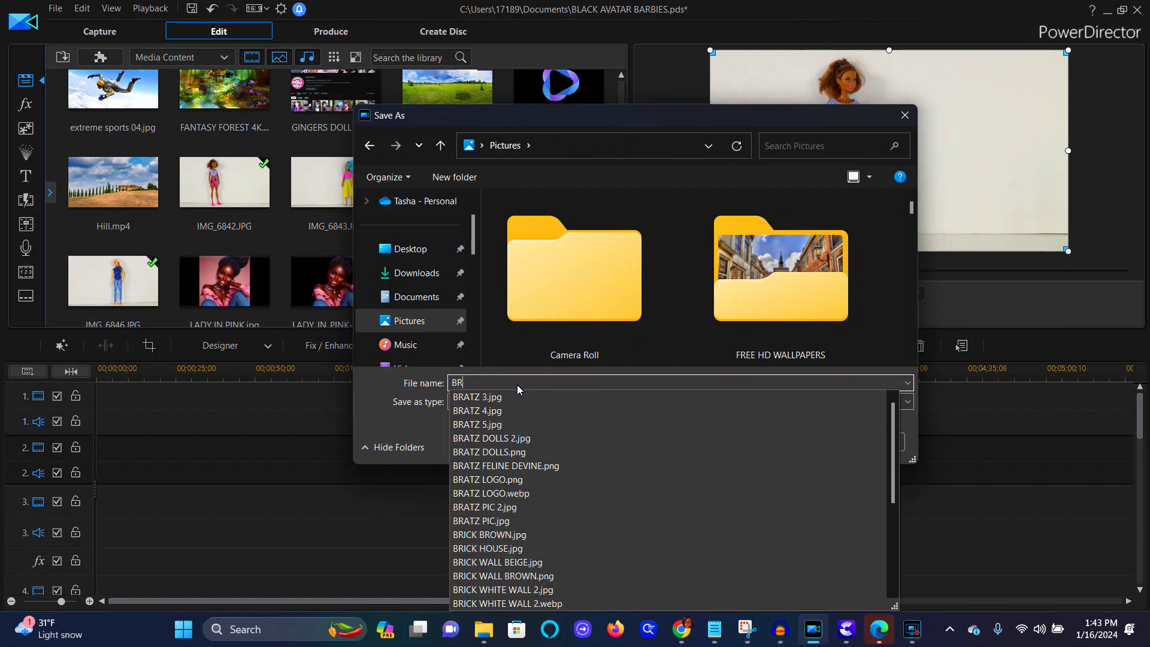
pyautogui.write('OWN BARBIE')
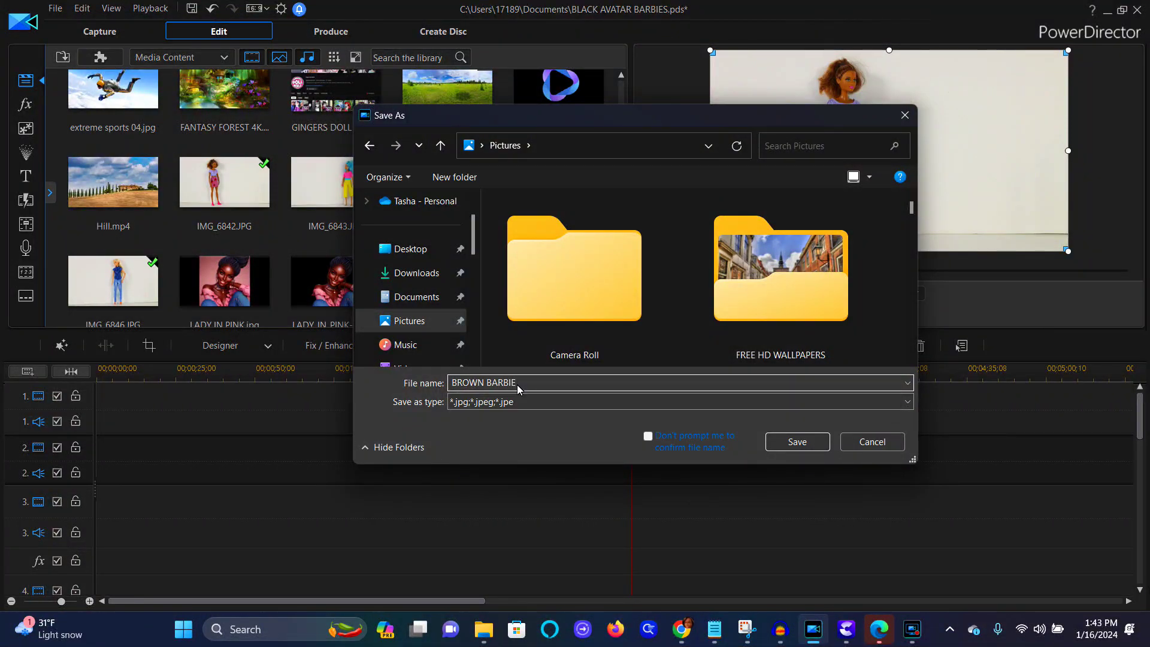
pyautogui.click(807, 447)
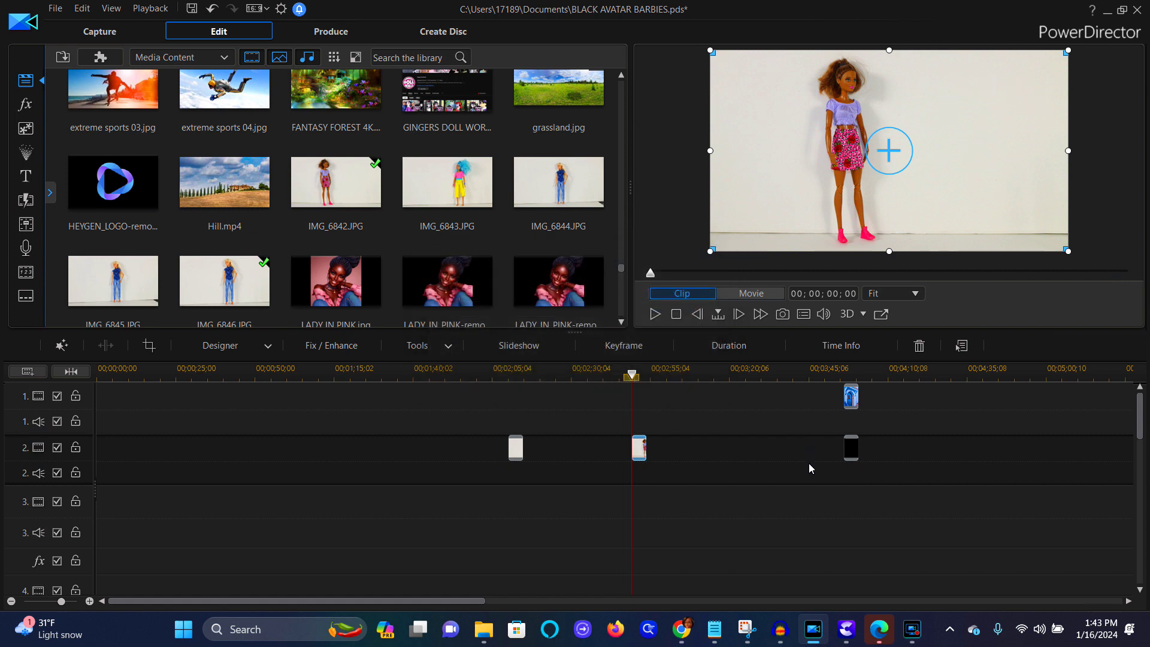
# Switch to Chrome, upload BROWN BARBIE from the Pictures folder to remove.bg, and download the full 1920 × 1080 cutout
pyautogui.click(684, 638)
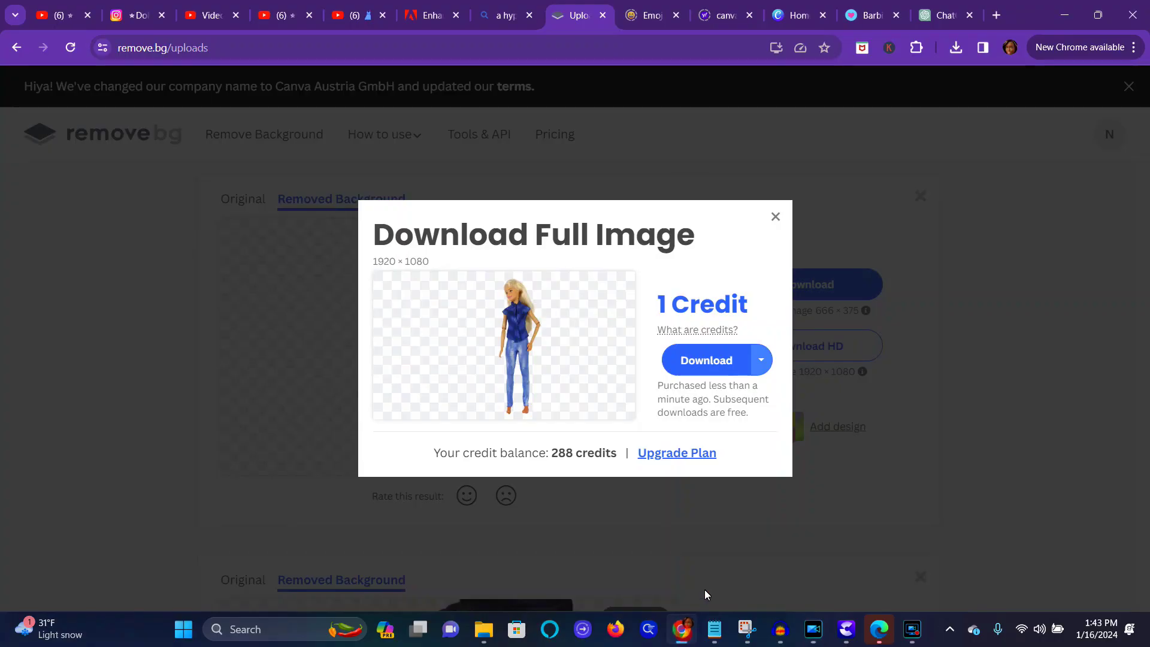
pyautogui.click(776, 218)
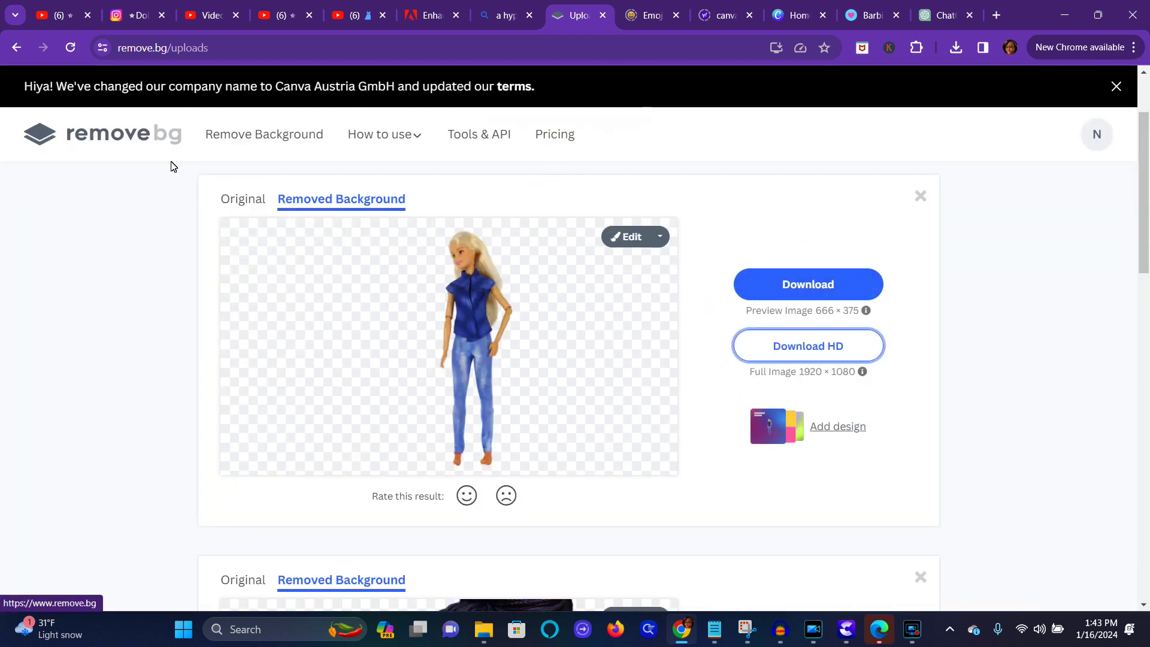
pyautogui.scroll(2, 737, 218)
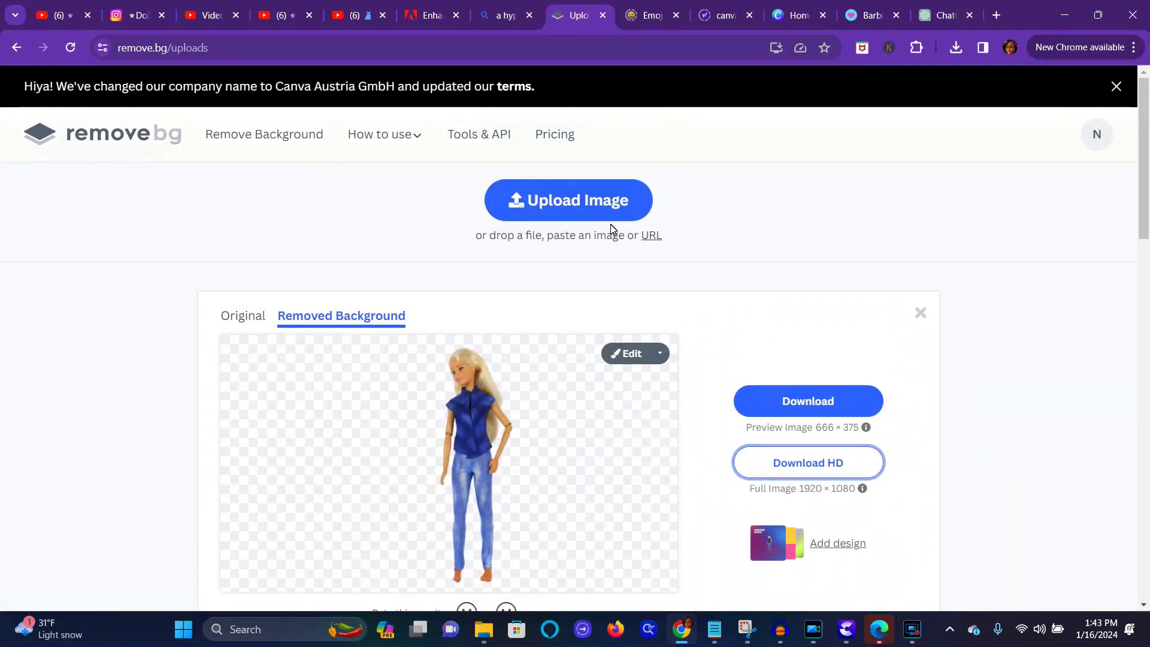
pyautogui.click(592, 201)
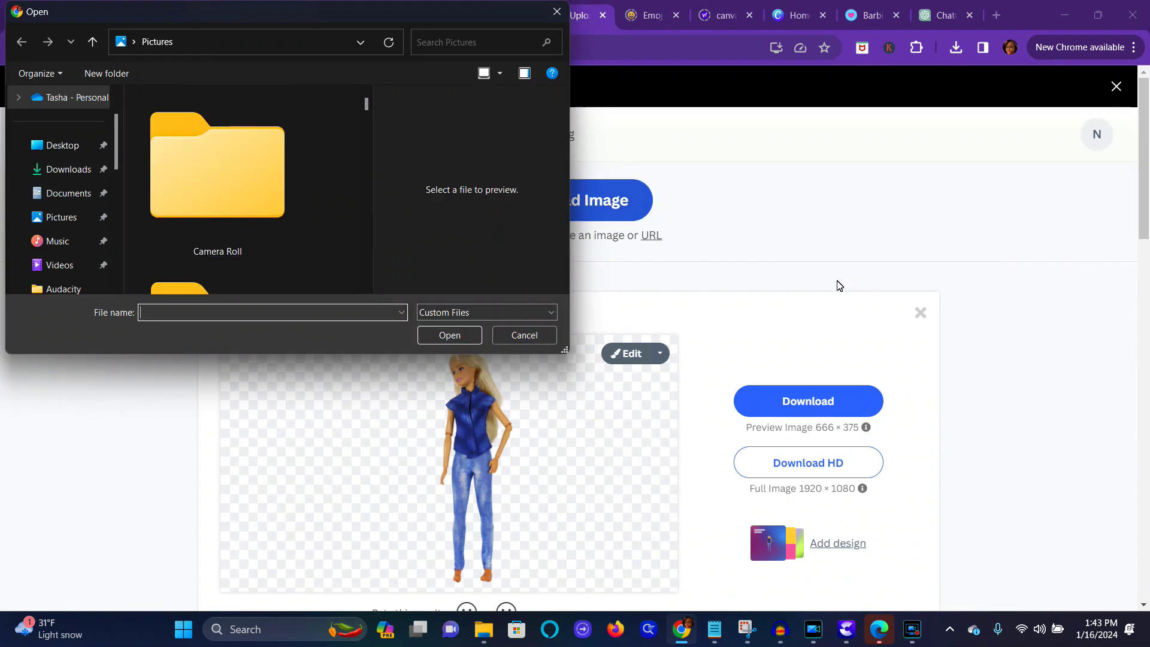
pyautogui.click(516, 47)
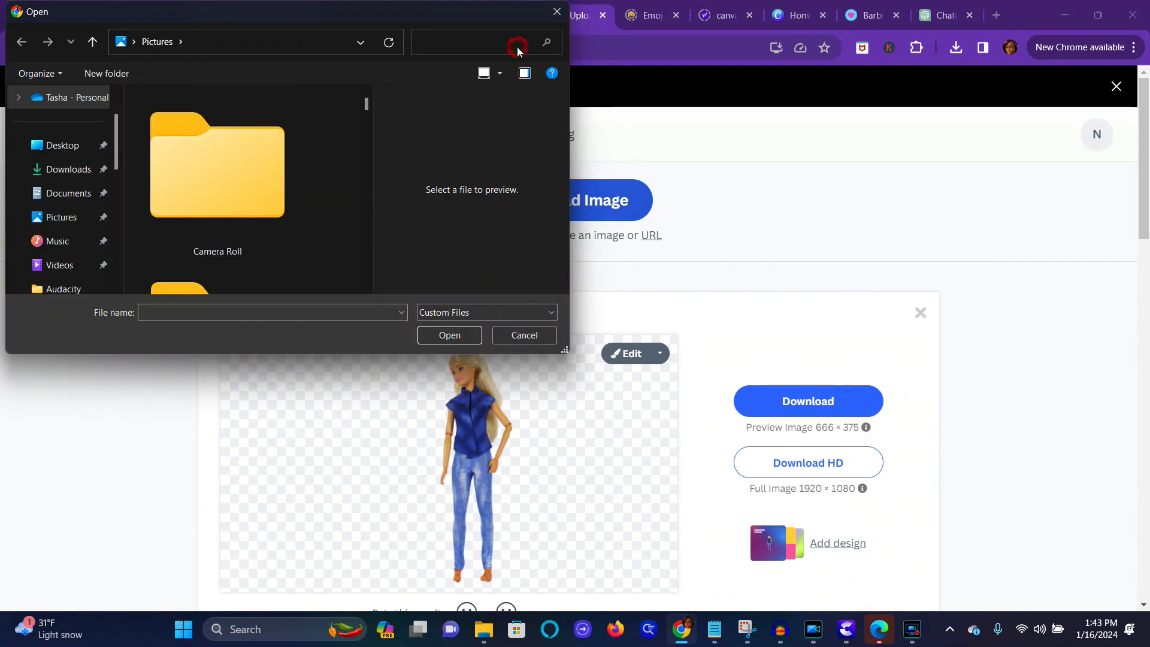
pyautogui.write('B')
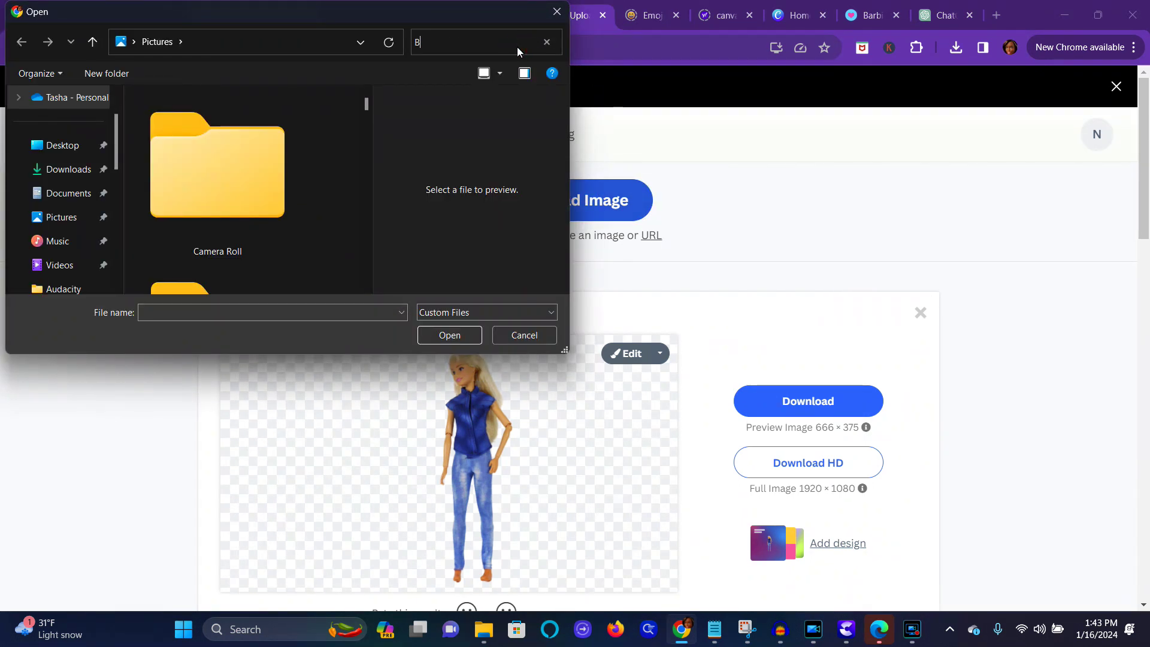
pyautogui.write('R')
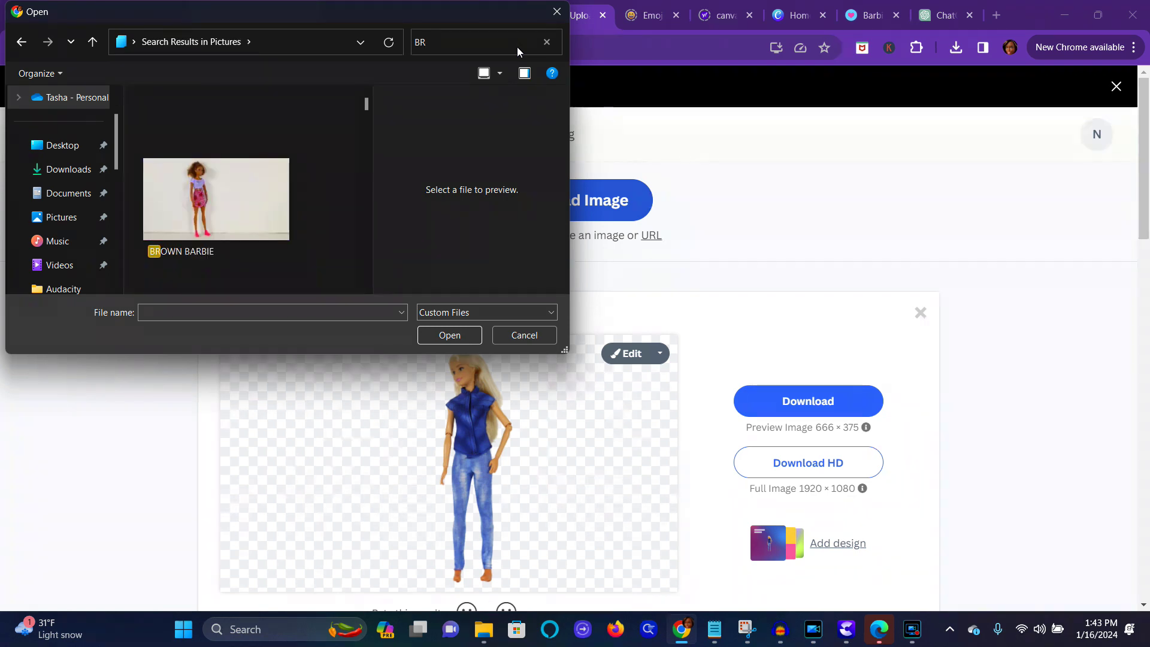
pyautogui.click(249, 201)
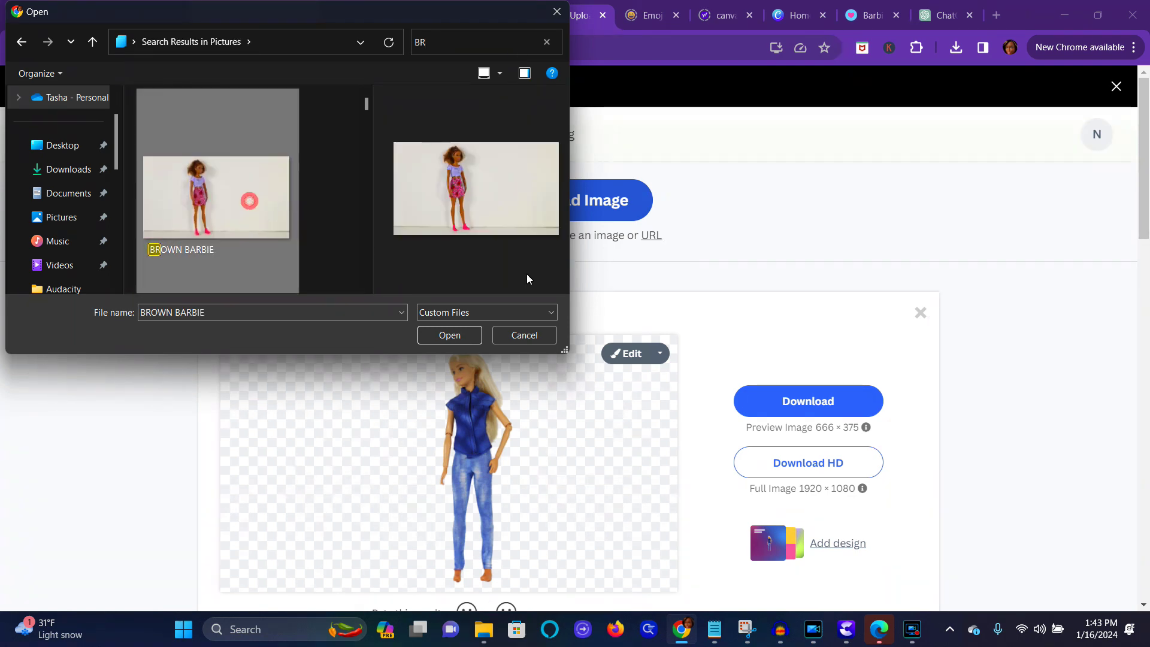
pyautogui.click(476, 333)
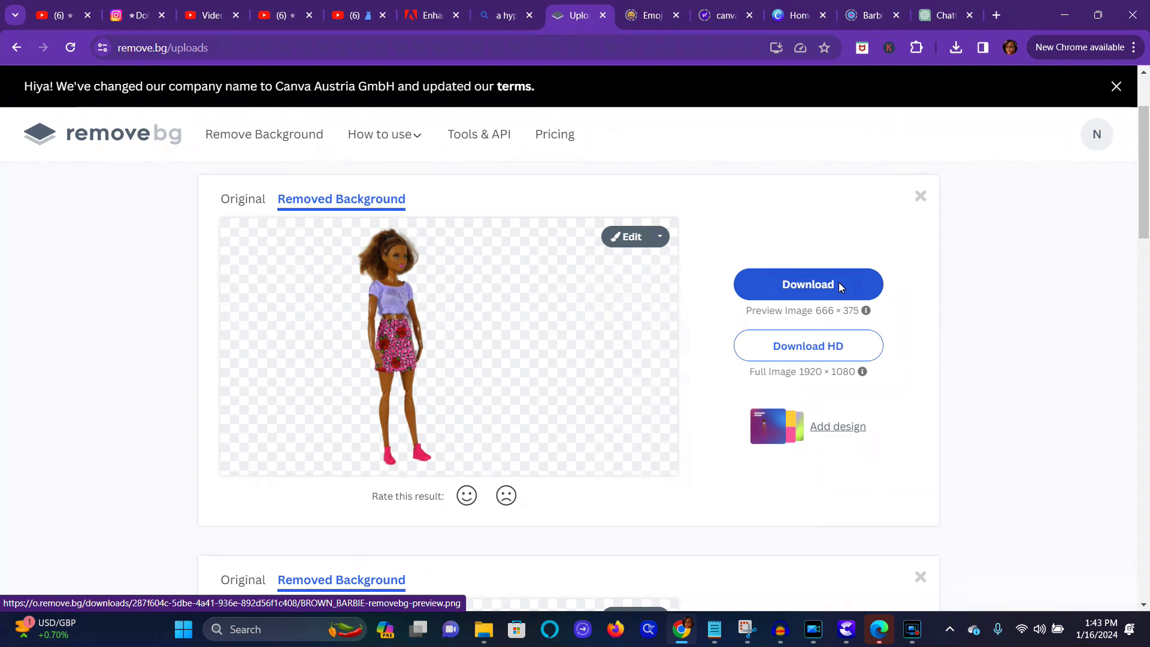
pyautogui.click(836, 346)
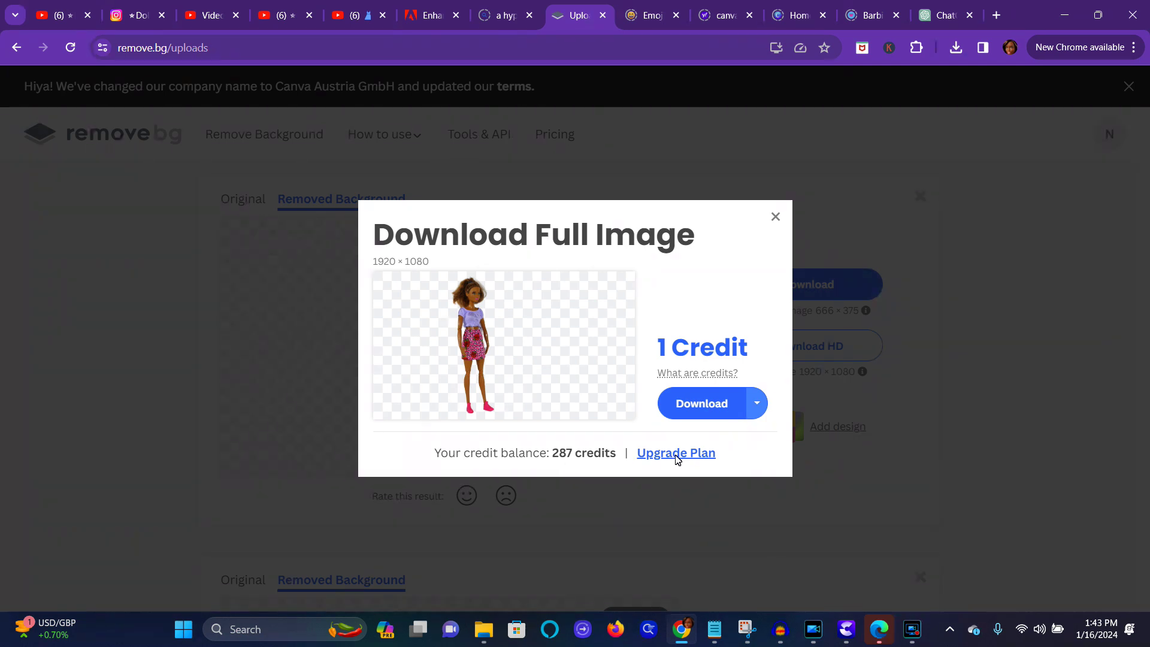
pyautogui.click(708, 405)
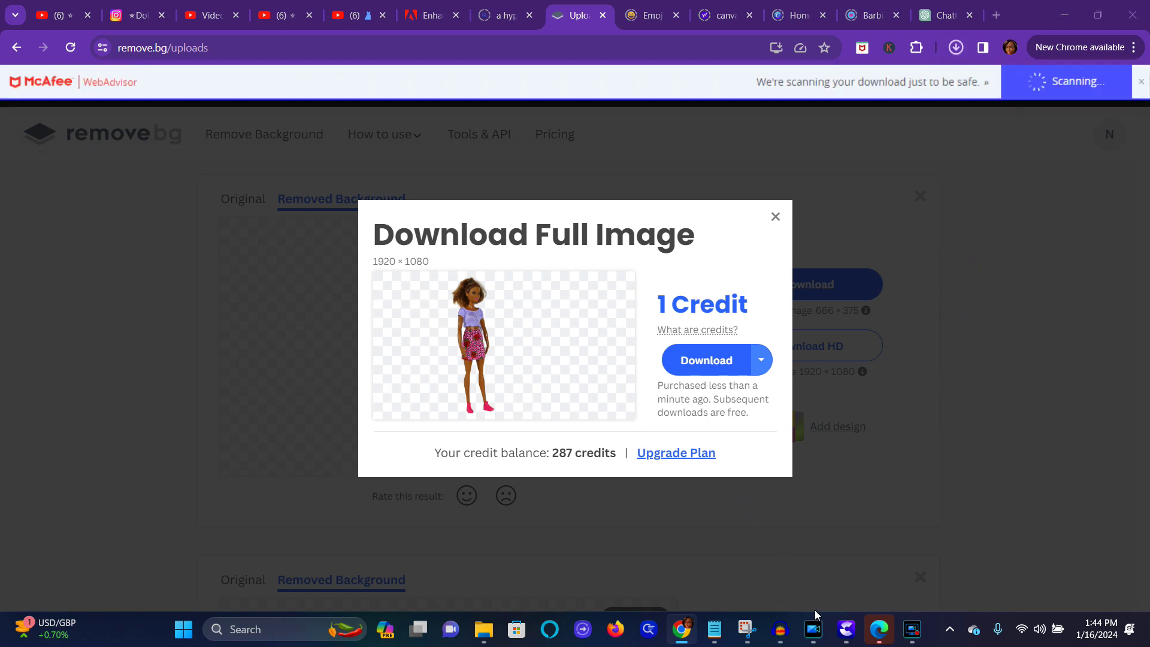
# Switch back to PowerDirector and import BROWN_BARBIE-removebg from the Downloads folder into the media library
pyautogui.click(813, 630)
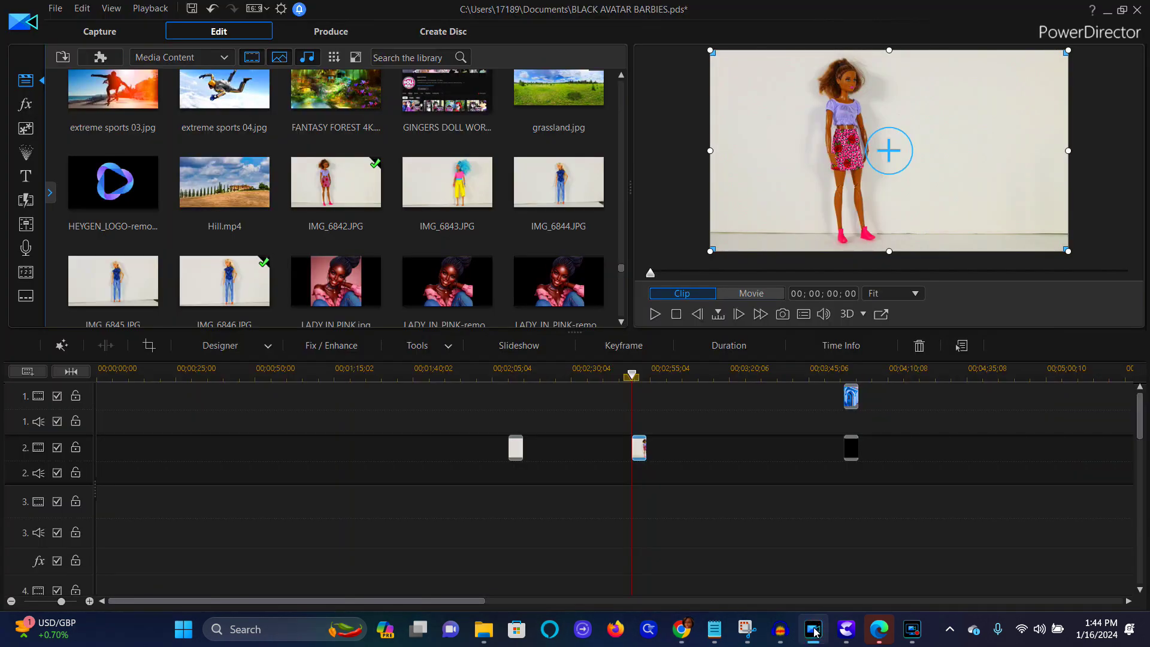
pyautogui.click(62, 58)
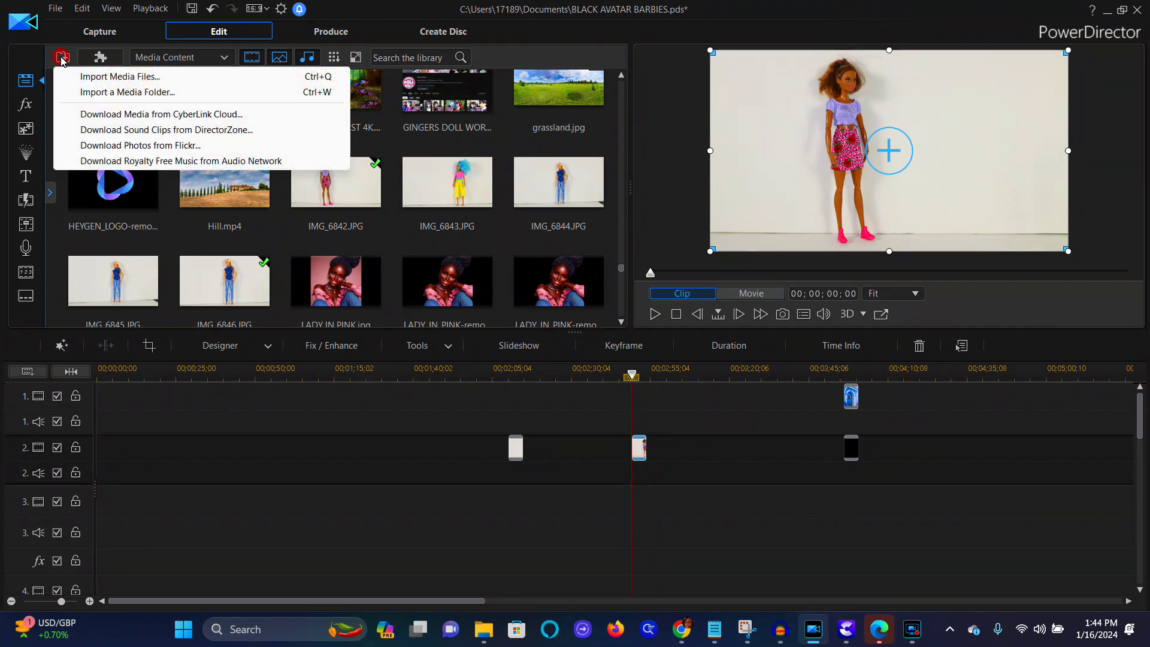
pyautogui.click(118, 77)
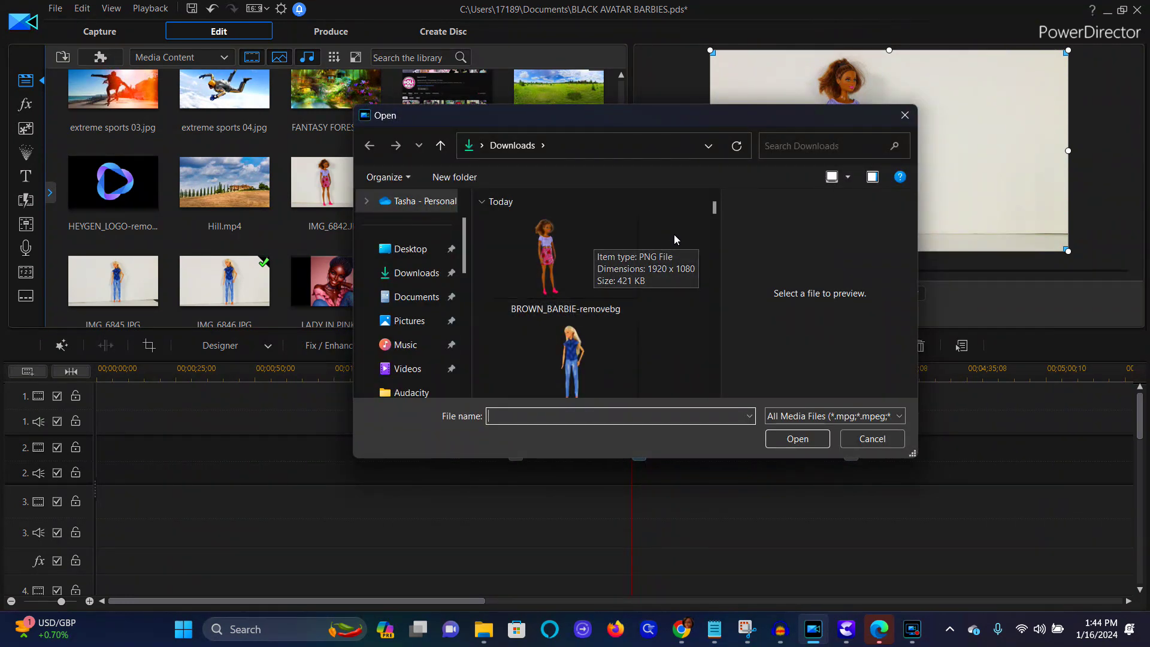
pyautogui.click(599, 264)
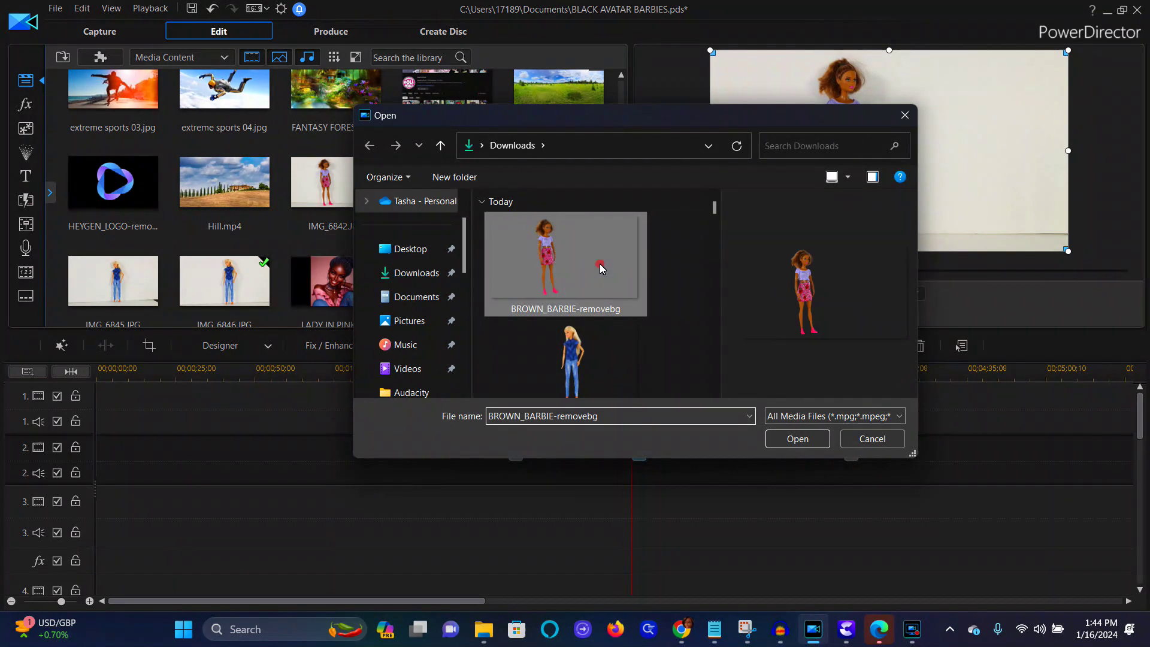
pyautogui.click(797, 439)
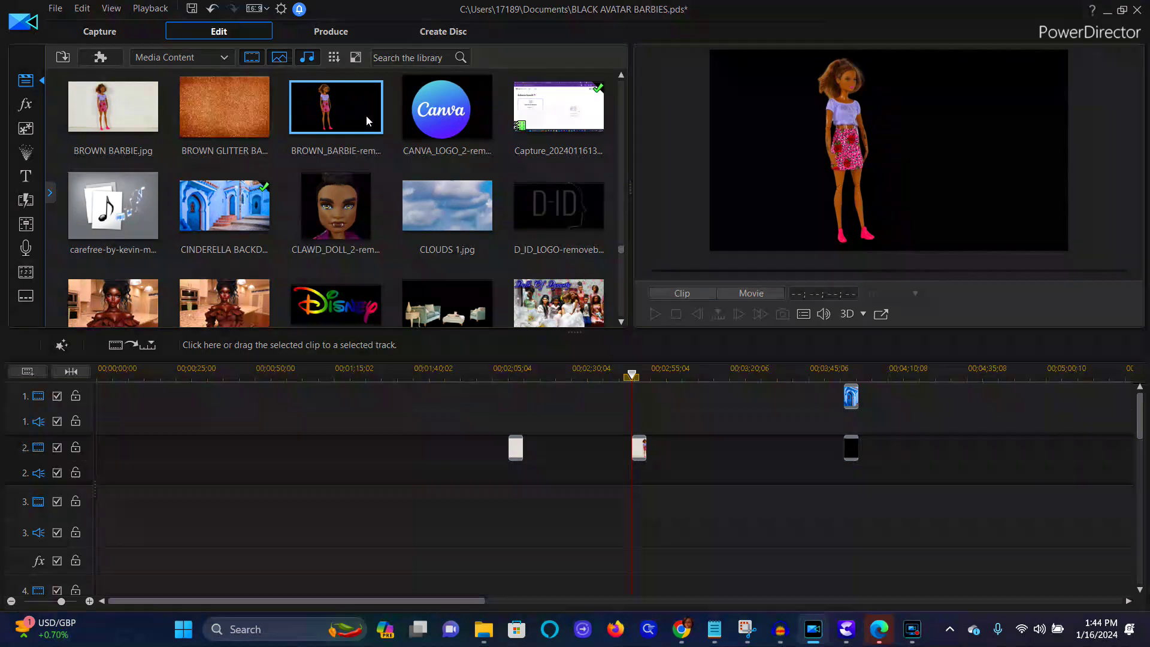
# Place BROWN_BARBIE-removebg on video track 3, aligned with the background clip, and check the composite in a full-screen preview
pyautogui.moveTo(352, 133); pyautogui.dragTo(846, 547)
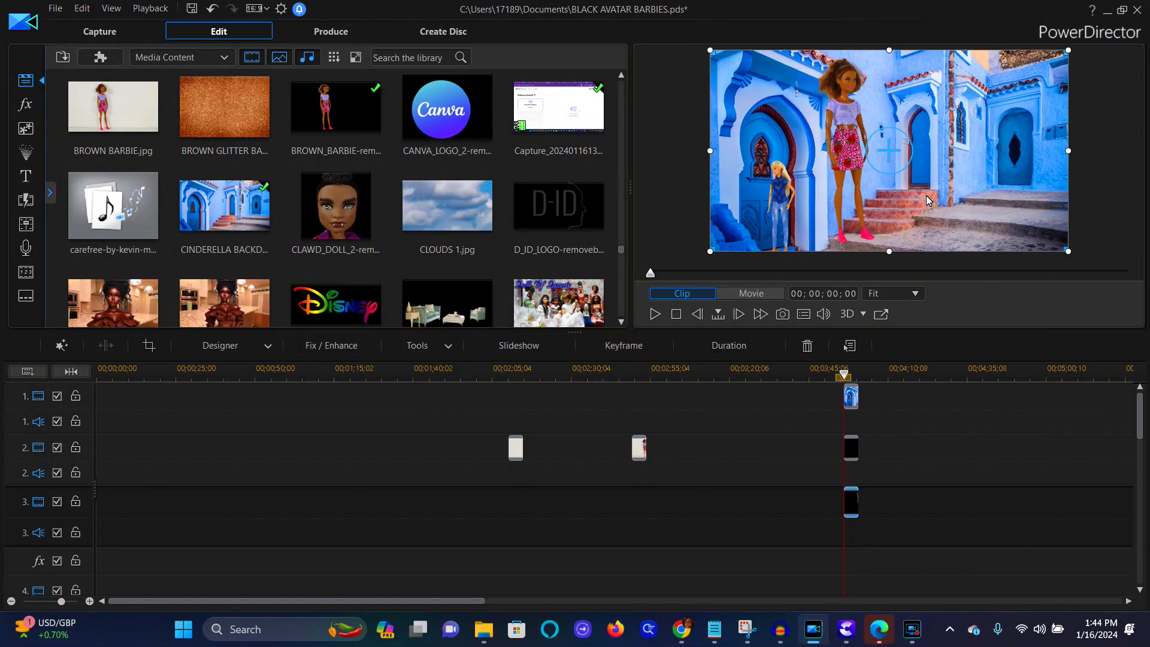
pyautogui.doubleClick(889, 158)
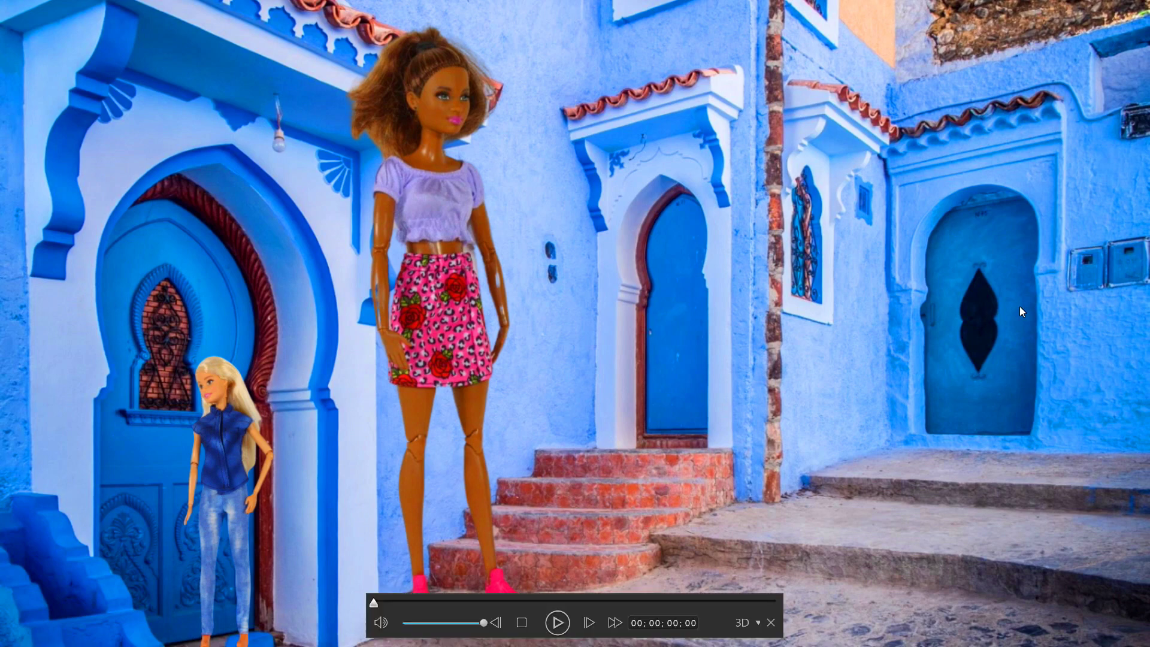
pyautogui.click(771, 623)
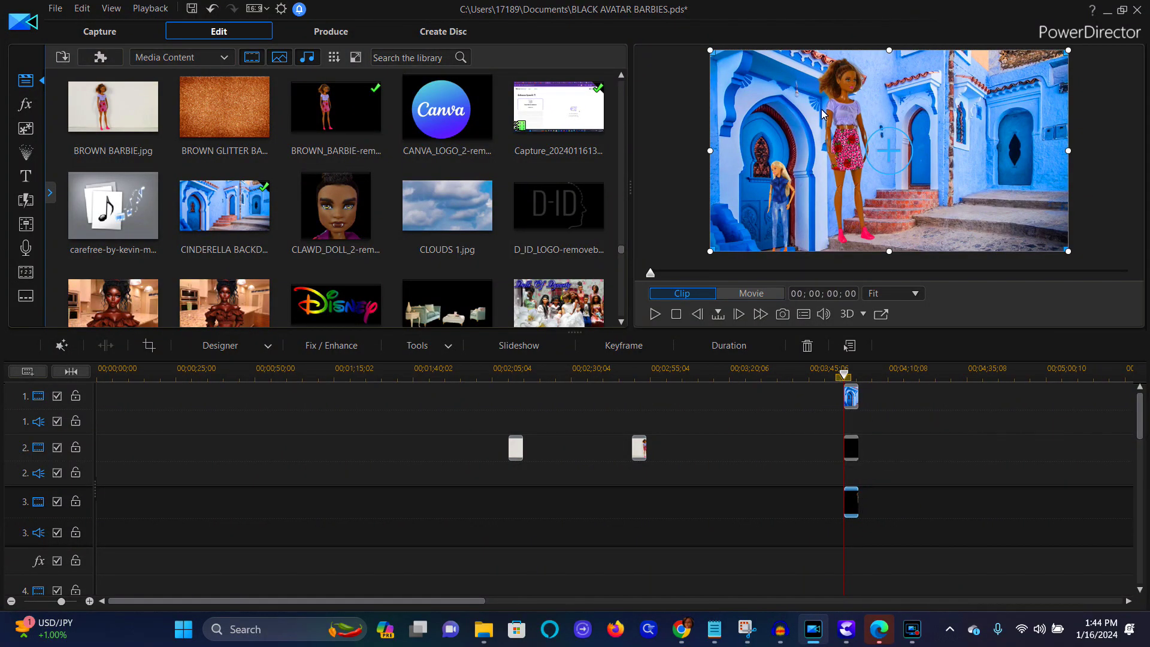
# Shrink the brown-haired doll to about half size and stand her on the stone steps between the two smaller blue doors
pyautogui.moveTo(1068, 52); pyautogui.dragTo(928, 160)
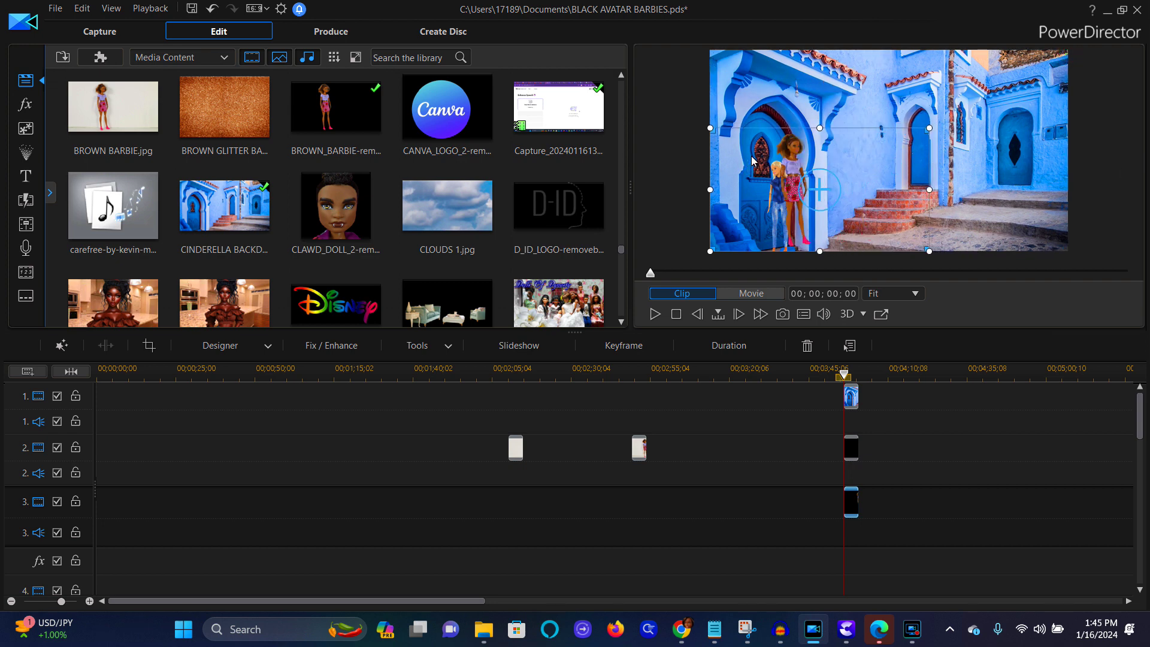
pyautogui.moveTo(805, 167); pyautogui.dragTo(1053, 164)
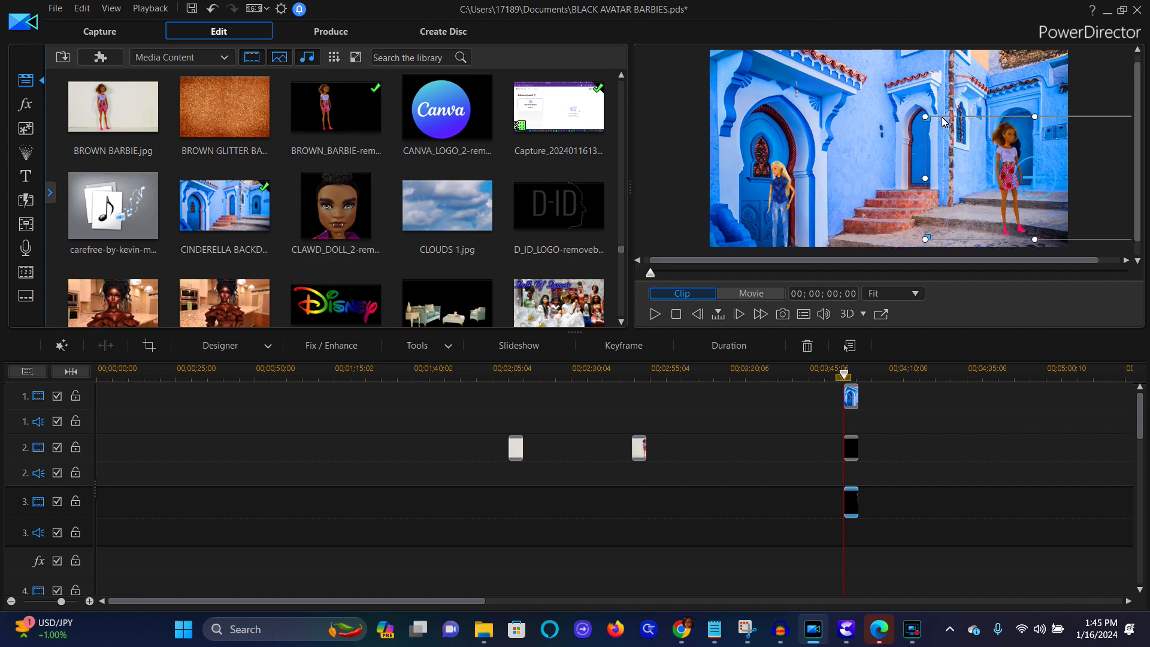
pyautogui.moveTo(926, 118); pyautogui.dragTo(967, 142)
pyautogui.moveTo(1034, 176); pyautogui.dragTo(981, 163)
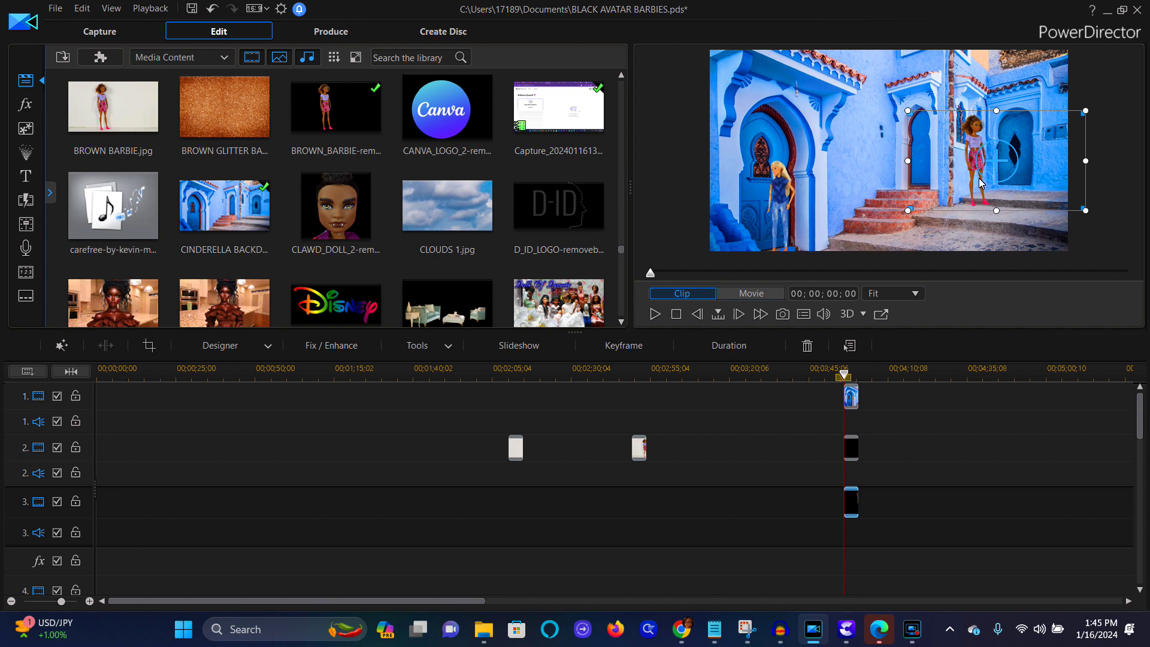
pyautogui.moveTo(975, 151); pyautogui.dragTo(991, 160)
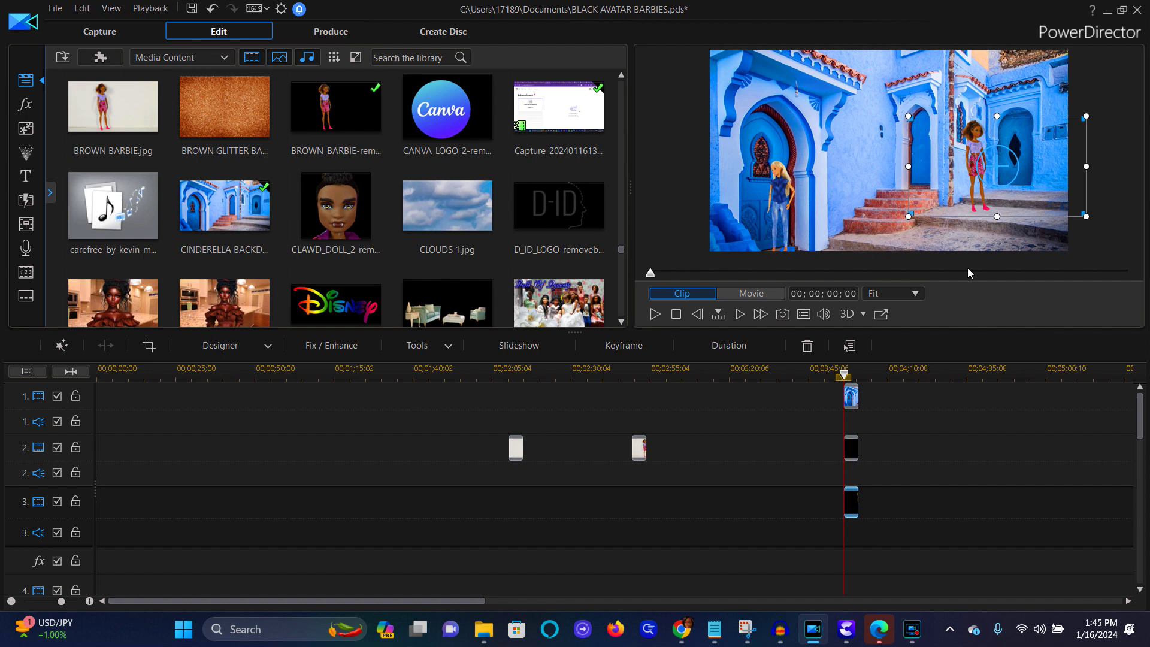